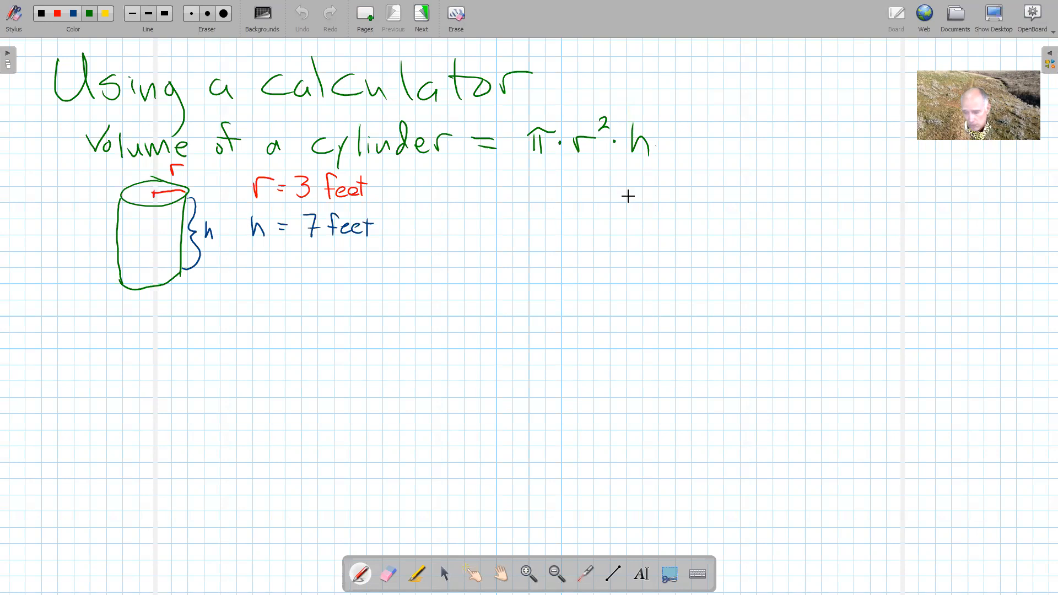
Handwrite "= π × (3)² × h" in green beneath the cylinder volume formula.
left_click_drag(476, 197, 512, 209)
mouse_move(517, 196)
left_mouse_down()
mouse_move(517, 212)
mouse_move(530, 195)
mouse_move(534, 208)
mouse_move(567, 200)
mouse_move(558, 218)
mouse_move(579, 218)
left_mouse_up()
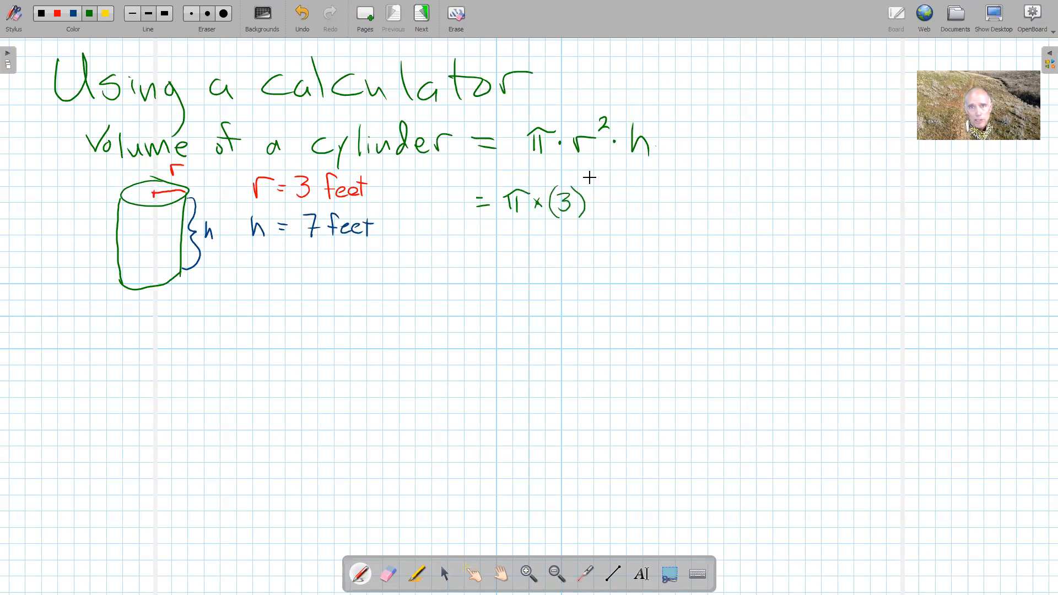
left_click_drag(588, 181, 596, 188)
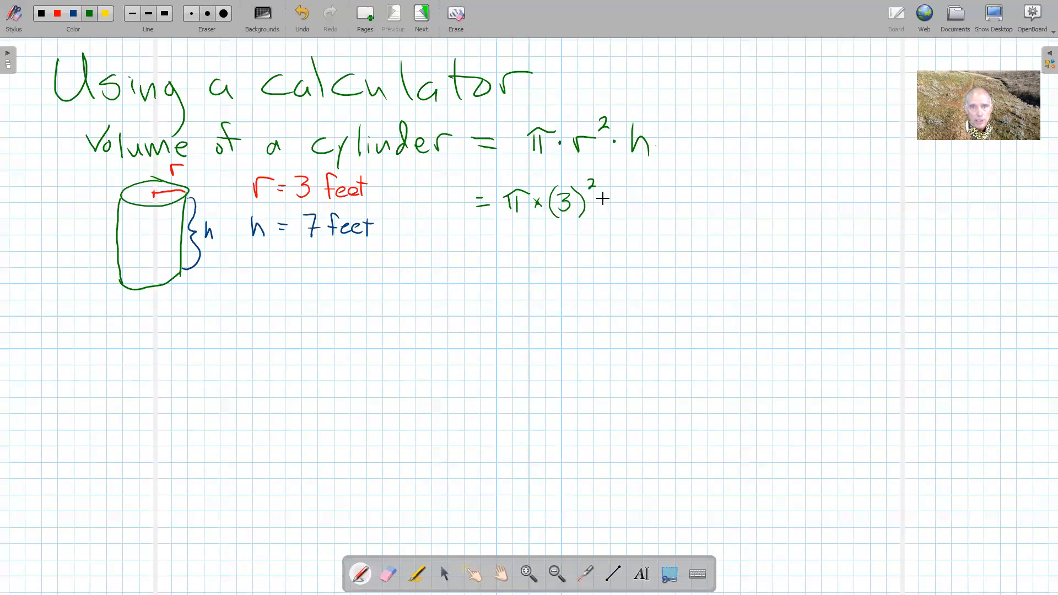
left_click_drag(600, 199, 638, 212)
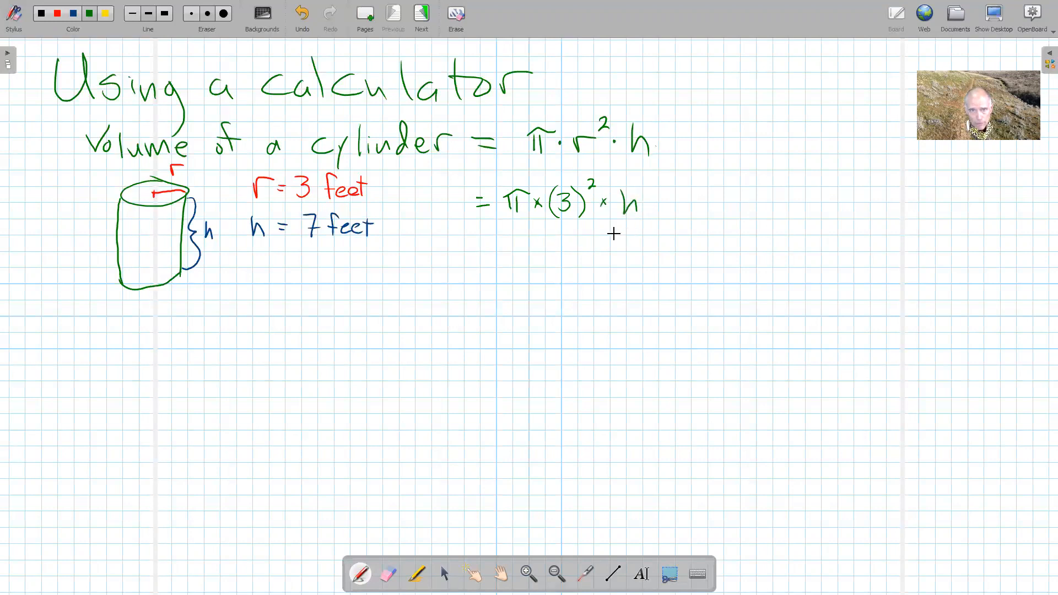
Handwrite the calculator form "= π * 3^2 * 7" on the line below the substituted formula.
left_click_drag(470, 247, 512, 264)
mouse_move(521, 248)
left_mouse_down()
mouse_move(519, 257)
mouse_move(528, 246)
mouse_move(548, 262)
left_mouse_up()
mouse_move(548, 252)
left_mouse_down()
mouse_move(536, 262)
mouse_move(569, 265)
left_mouse_up()
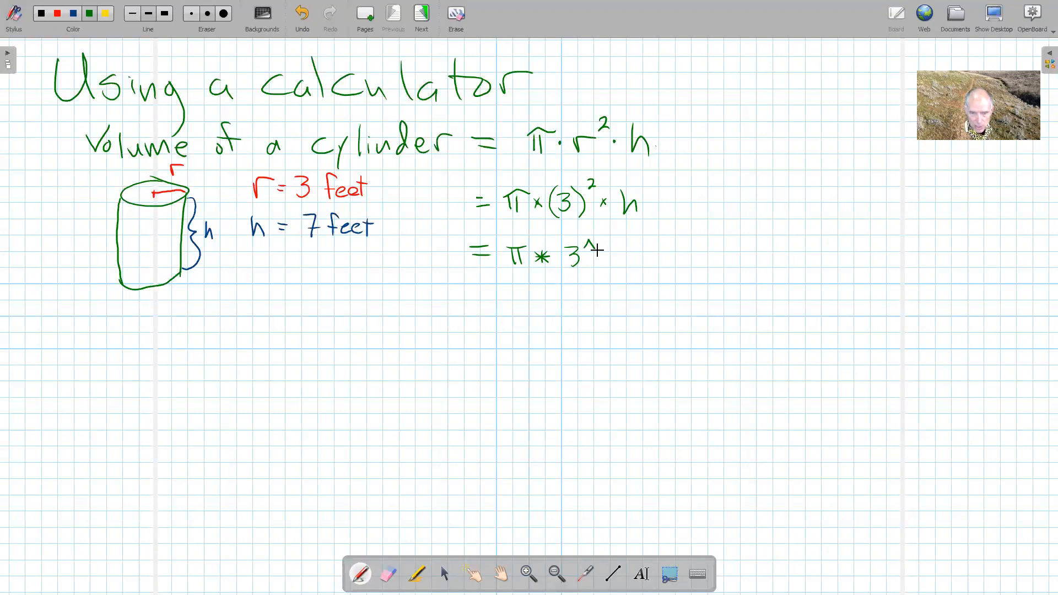
mouse_move(605, 251)
left_mouse_down()
mouse_move(619, 265)
mouse_move(654, 265)
left_mouse_up()
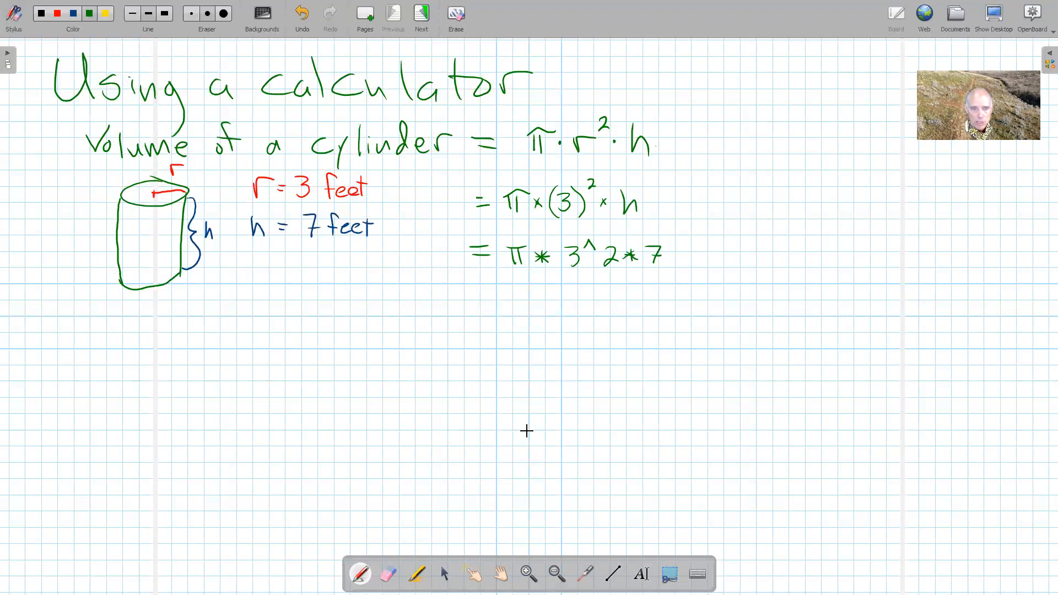
Erase the h in "= π × (3)² × h" and write 7 in its place.
left_click(389, 574)
mouse_move(637, 210)
left_mouse_down()
mouse_move(626, 208)
mouse_move(634, 203)
left_mouse_up()
left_click(361, 574)
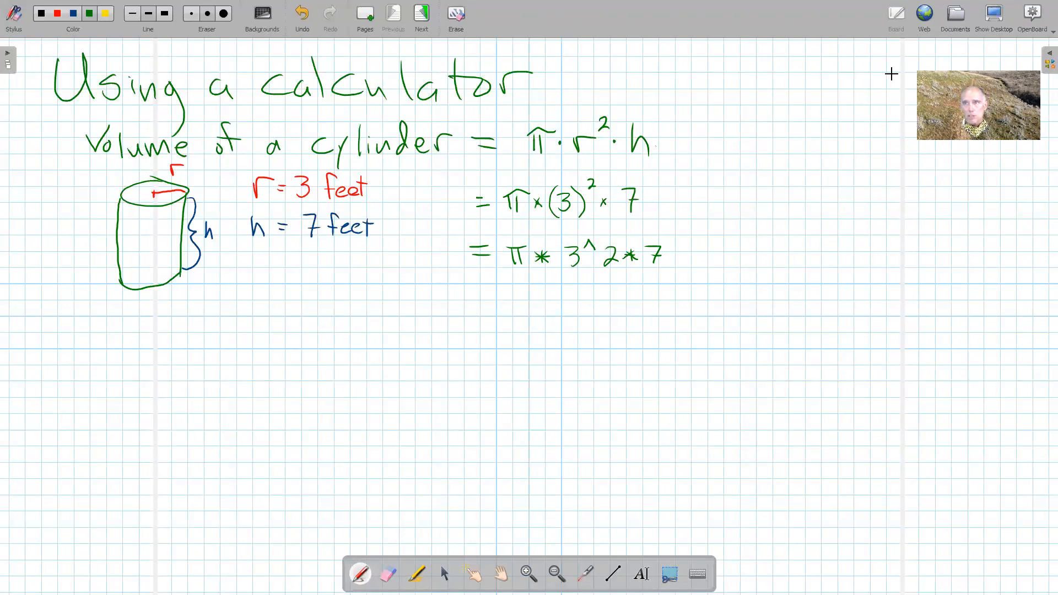
Switch to the spreadsheet calculator in Google Sheets and enter the heading "volume of cylinder" in cell A1.
left_click(994, 13)
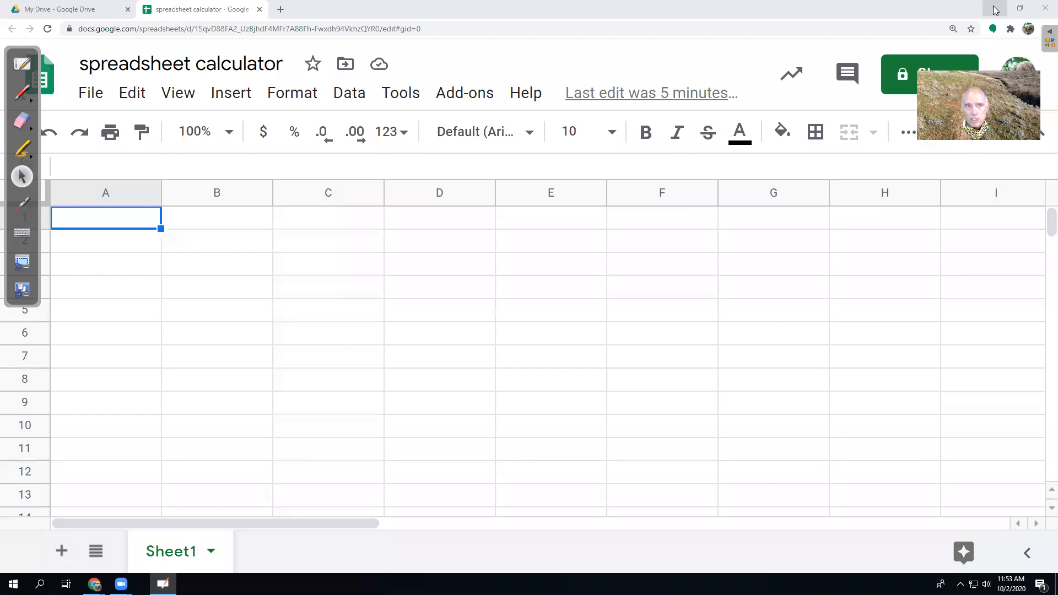
left_click(119, 217)
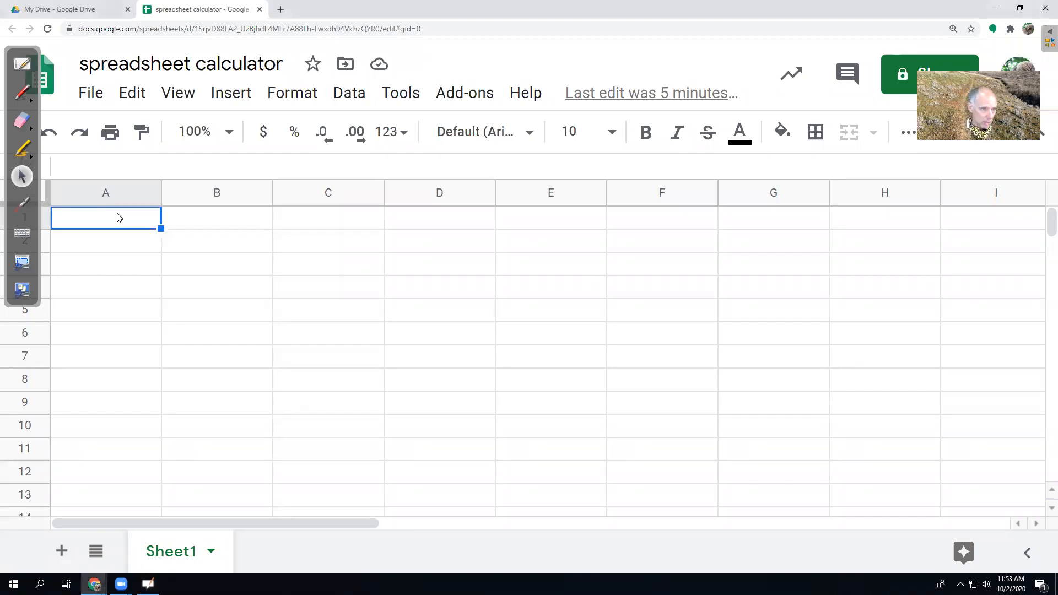
type("vol")
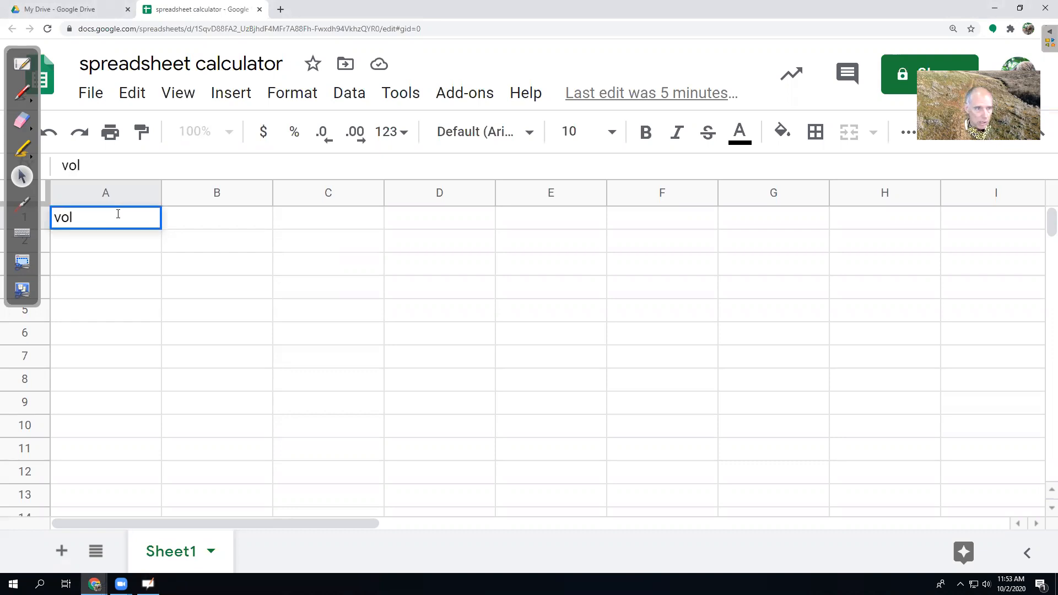
type("ume of")
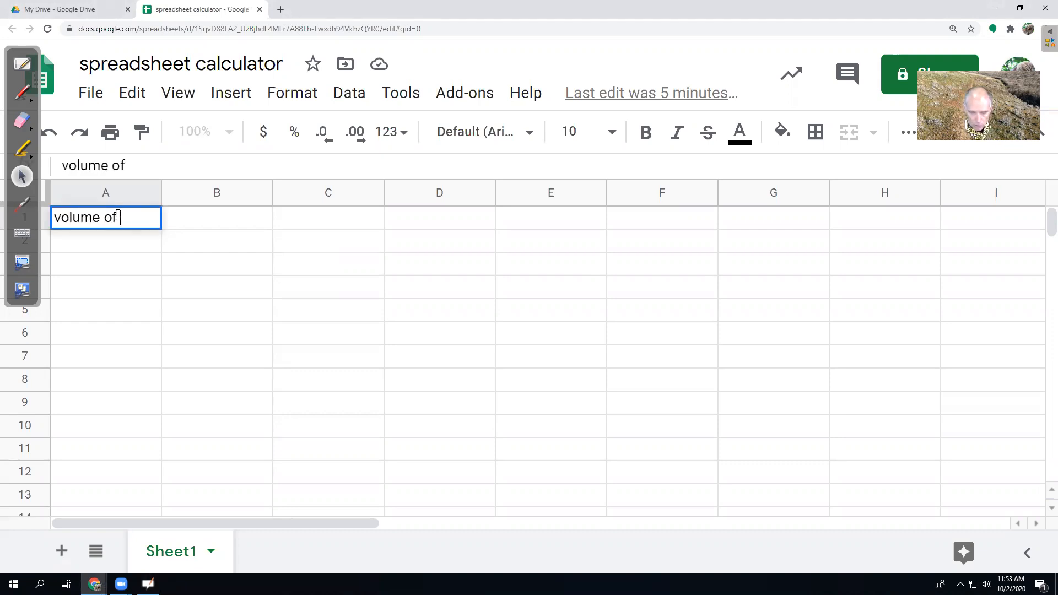
type(" cylinder")
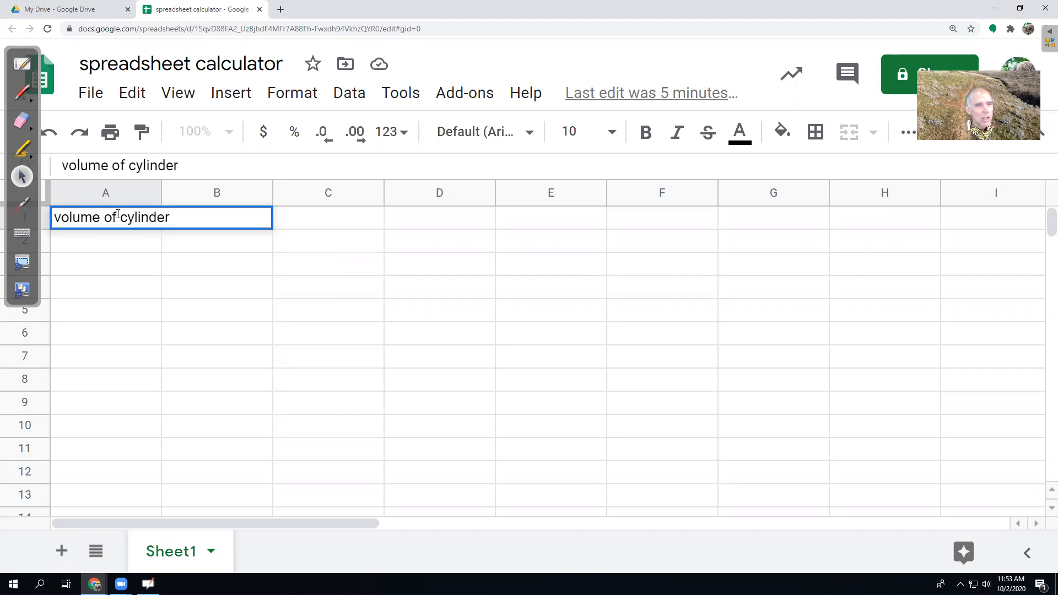
key("Return")
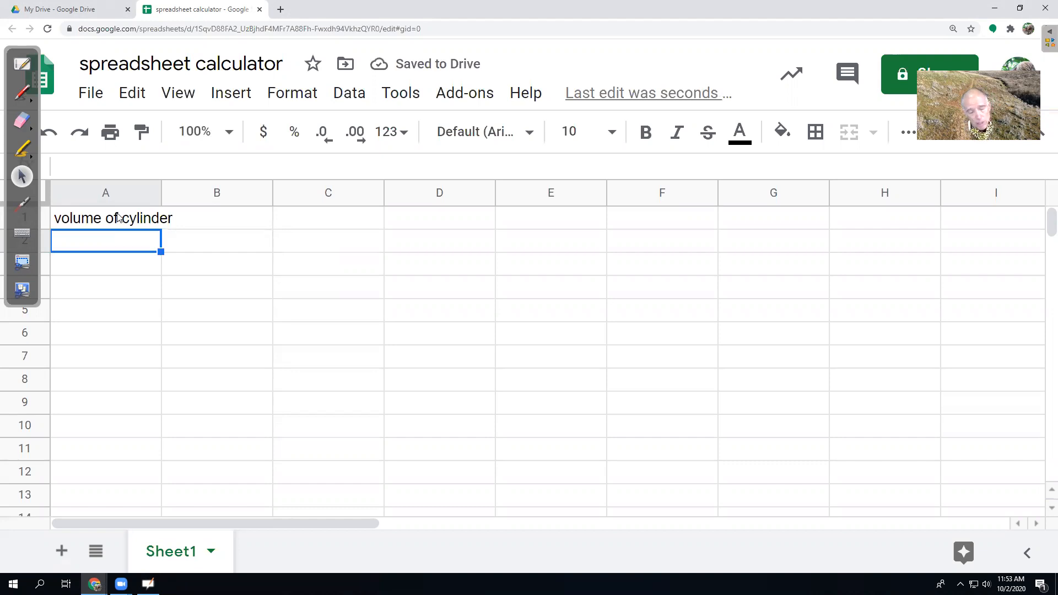
Enter the formula =PI()*3^2*7 in cell A2, using the suggested PI function.
type("=")
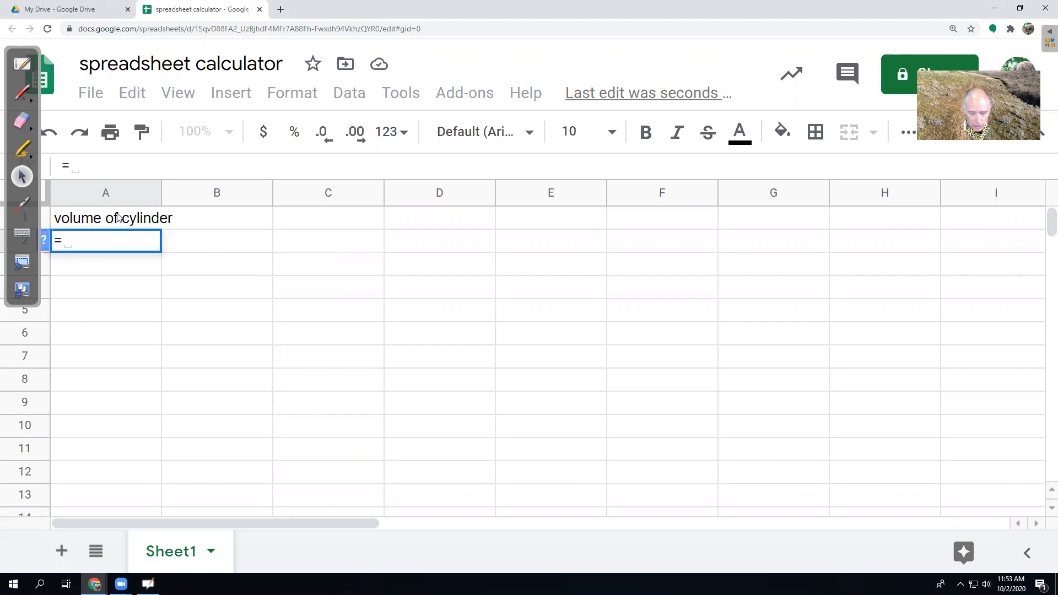
type("pi")
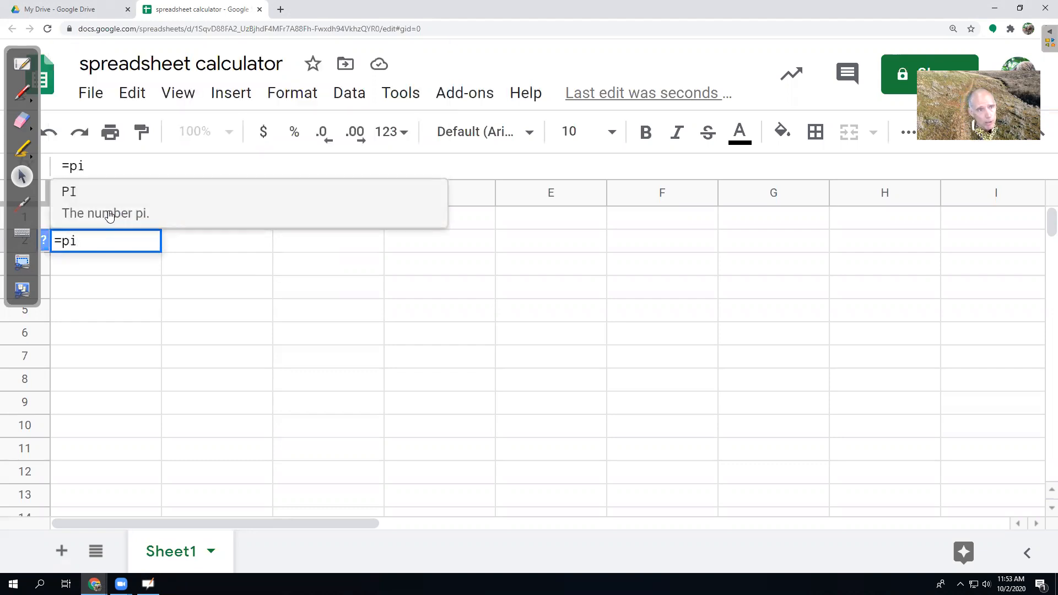
left_click(77, 208)
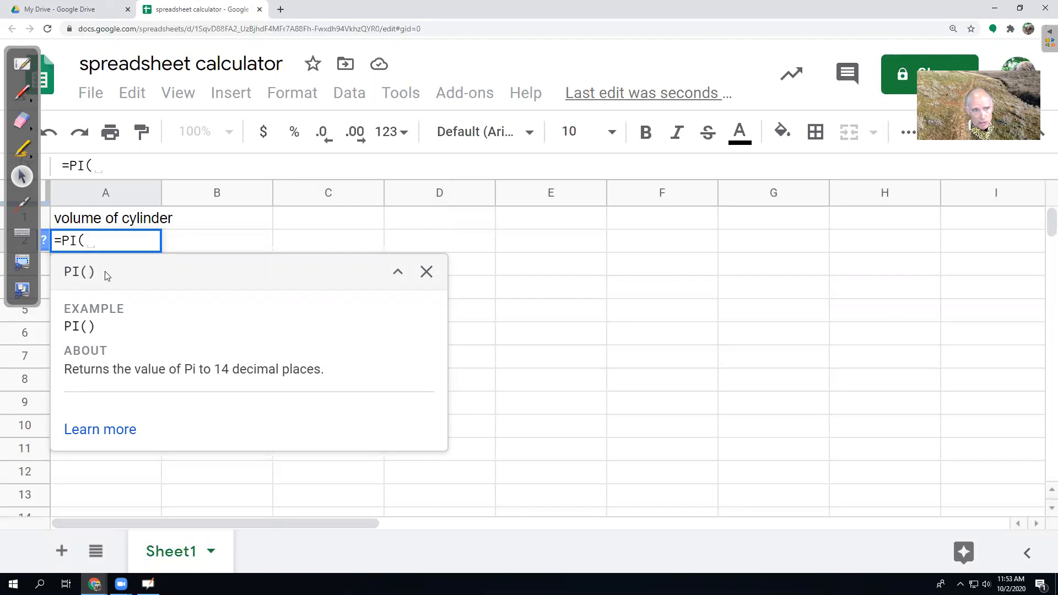
type(")")
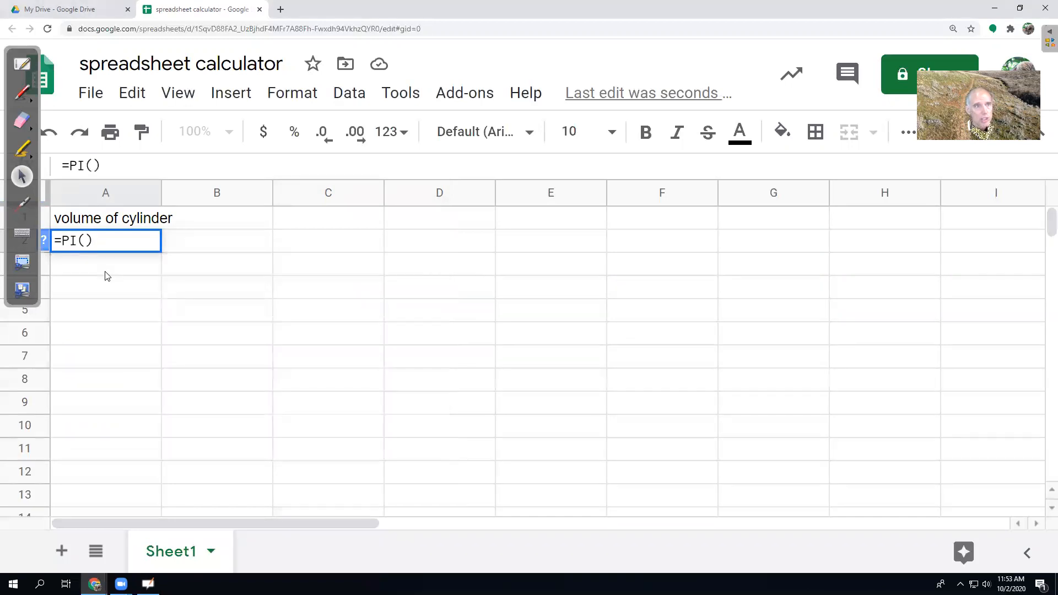
type("*3^2")
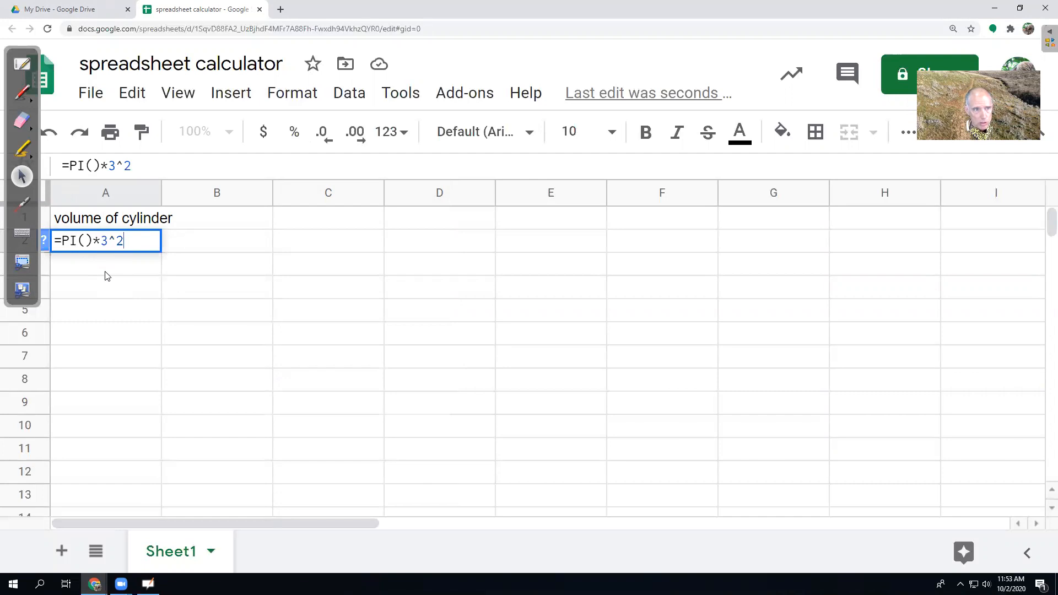
type("*7")
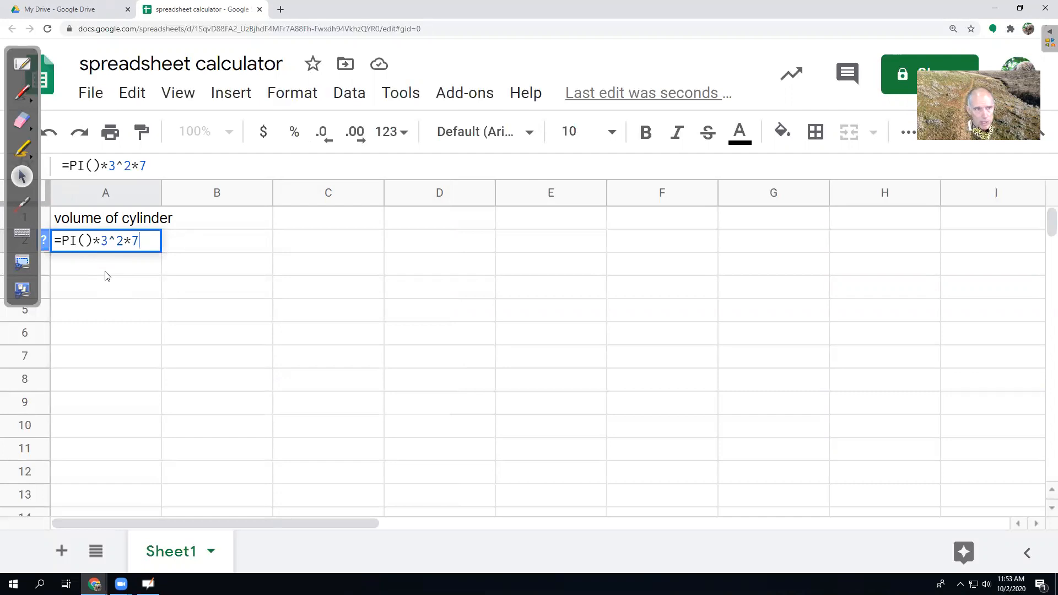
key("Return")
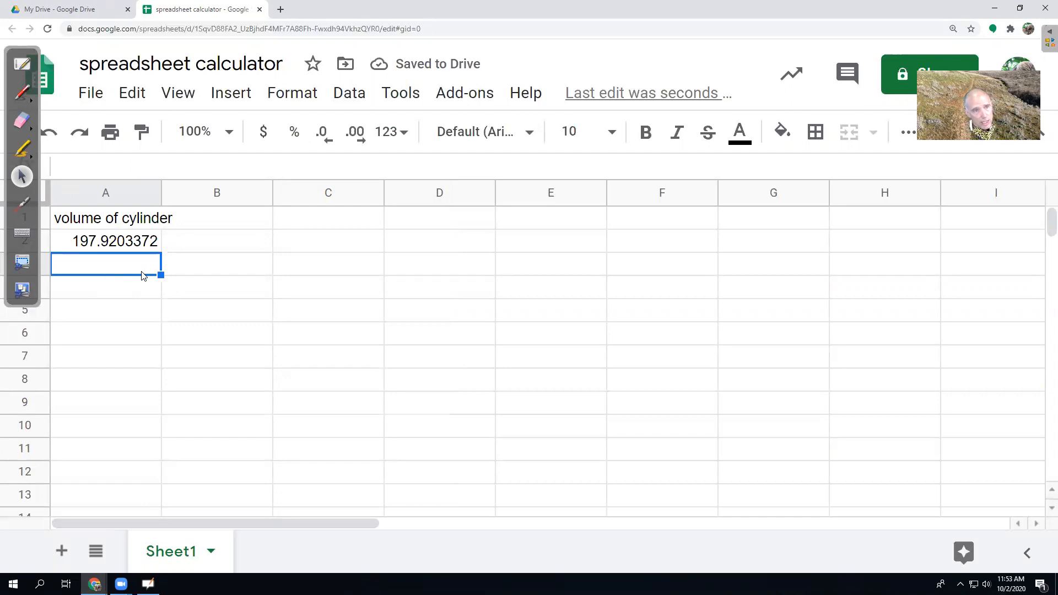
Decrease the number of decimal places shown in cell A2, and increase it back to the original seven.
left_click(144, 244)
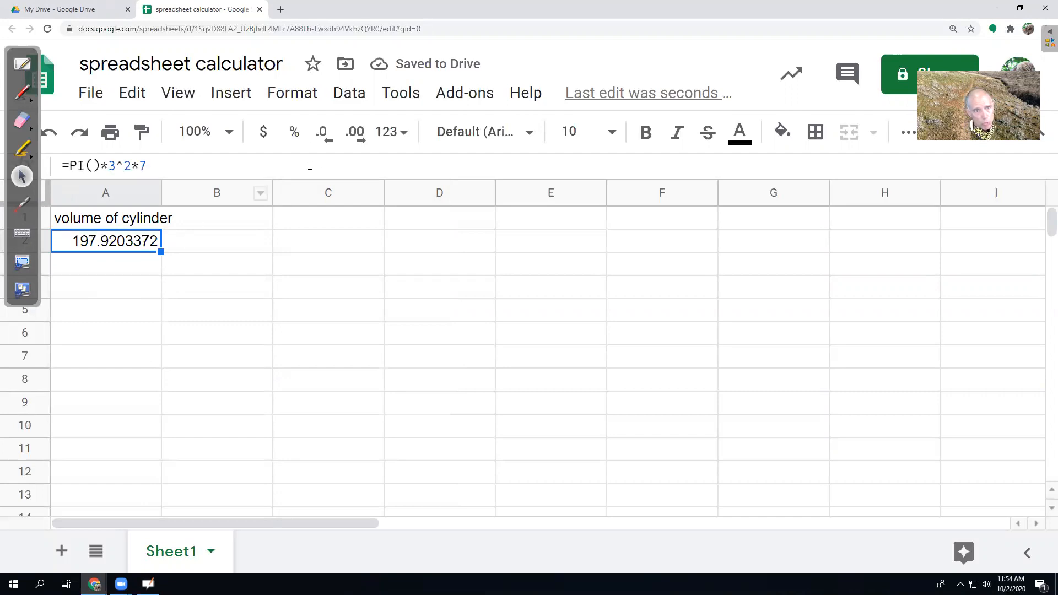
left_click(326, 141)
left_click(328, 141)
left_click(328, 141)
left_click(327, 141)
left_click(327, 141)
left_click(327, 141)
left_click(353, 137)
left_click(353, 136)
left_click(353, 137)
left_click(354, 136)
left_click(353, 138)
left_click(353, 137)
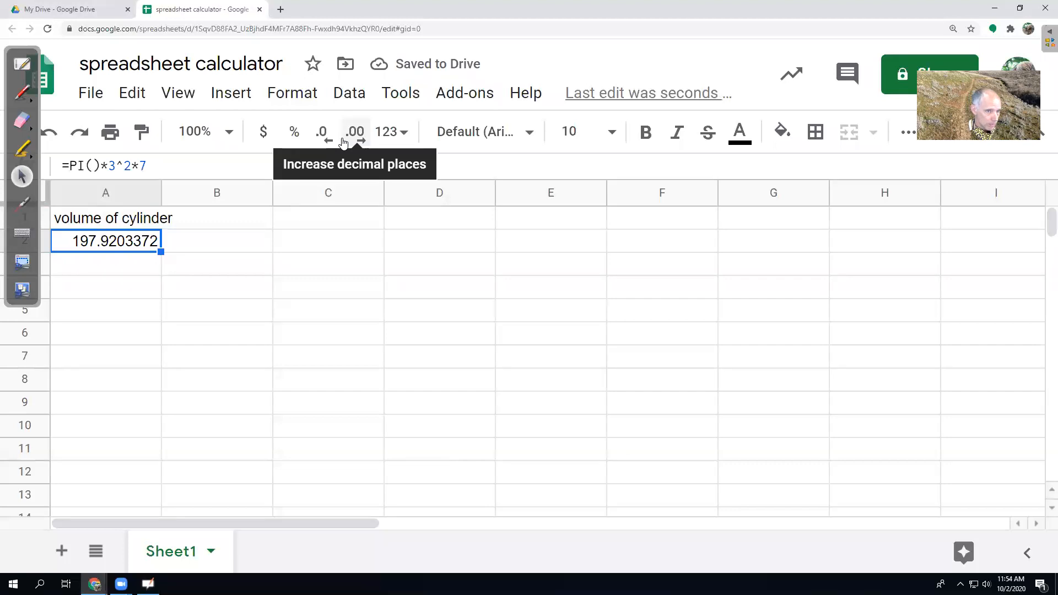
Enter the heading "Volume Cylinder" in cell A4 for a second calculation.
left_click(110, 296)
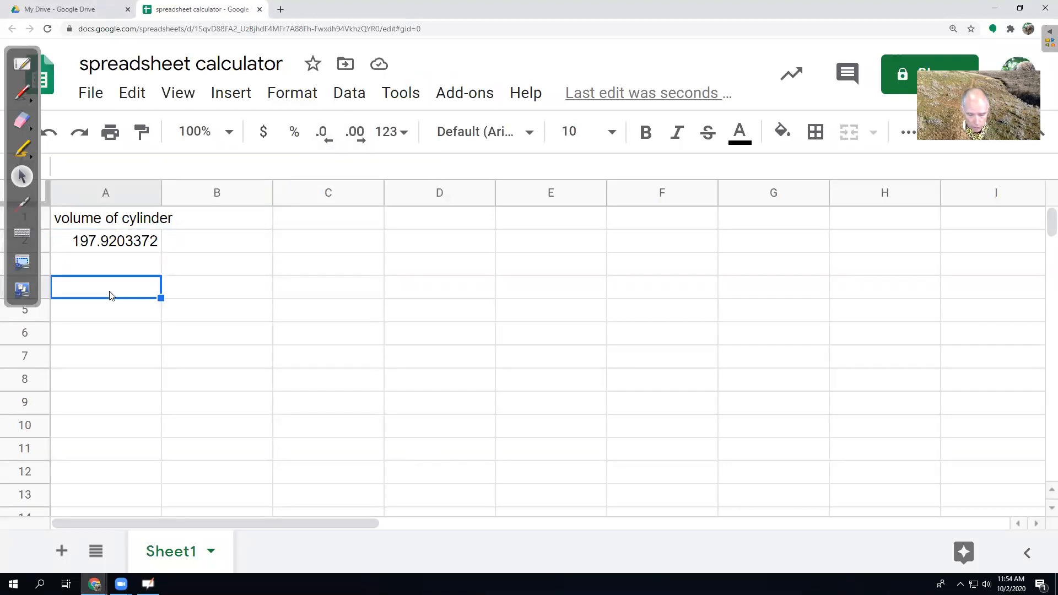
type("Volume ")
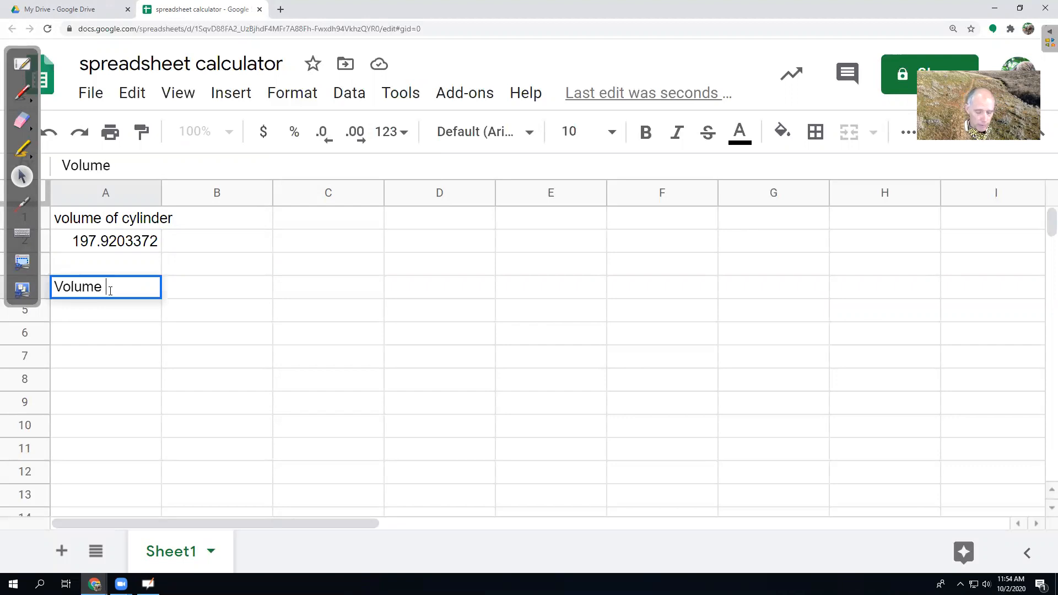
type("Cylinder")
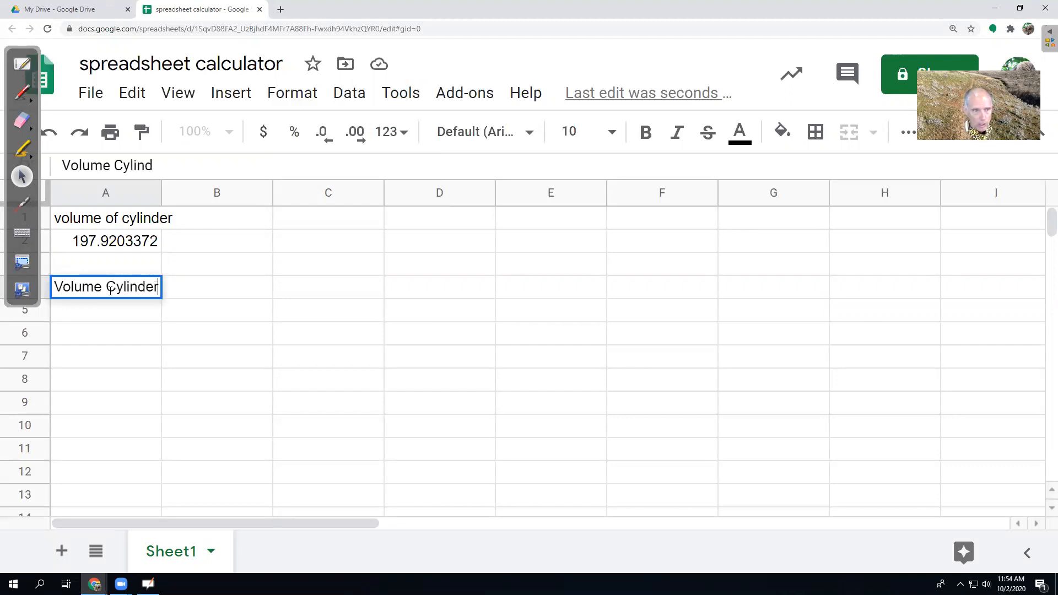
key("Return")
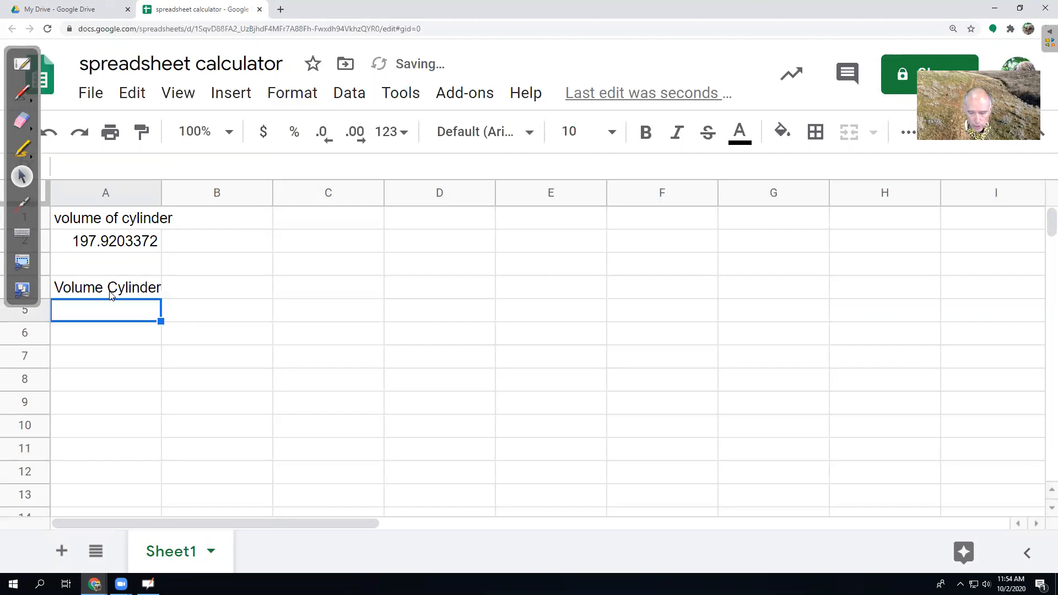
Enter the radius label "r =" in cell A5 and its value 3 in B5.
type("r")
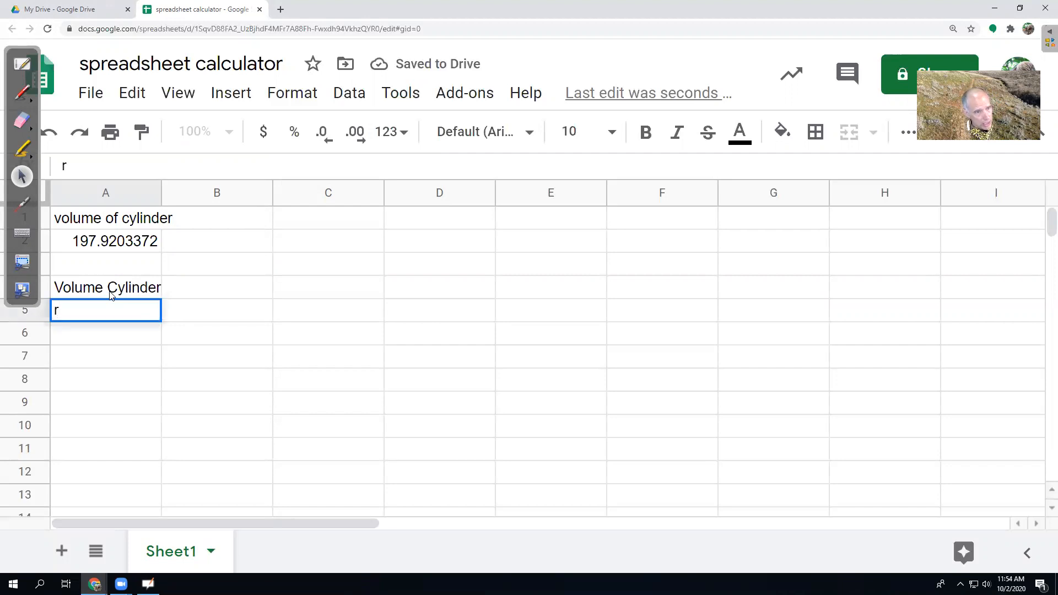
type(" =")
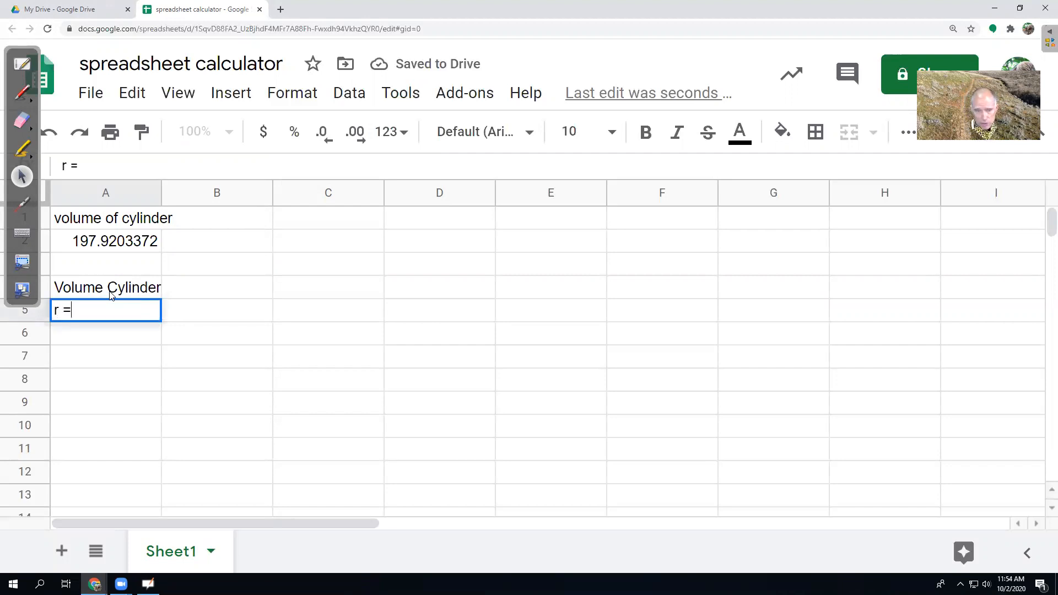
key("Return")
left_click(190, 320)
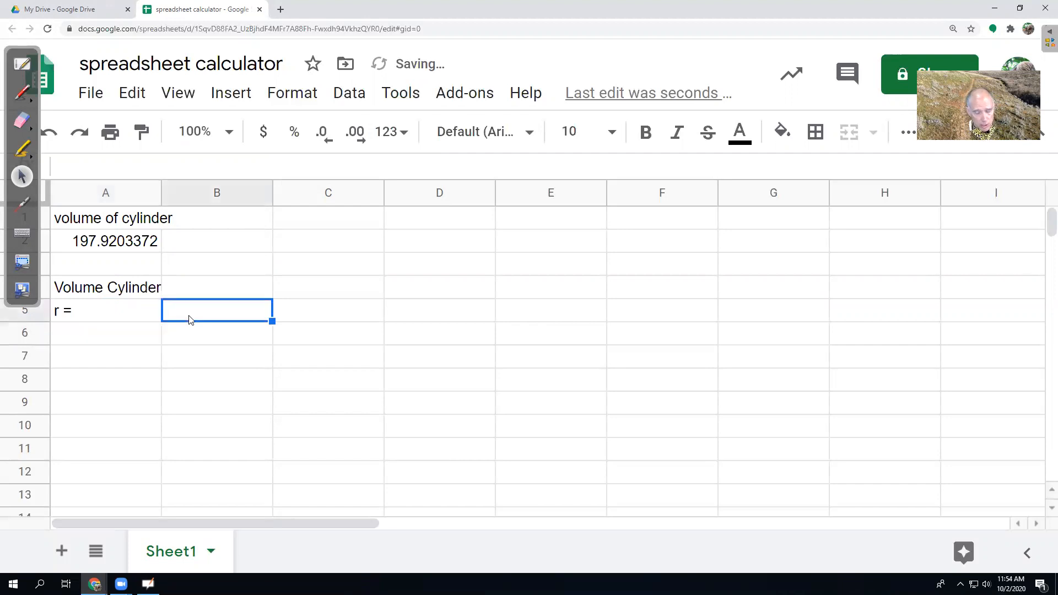
type("3")
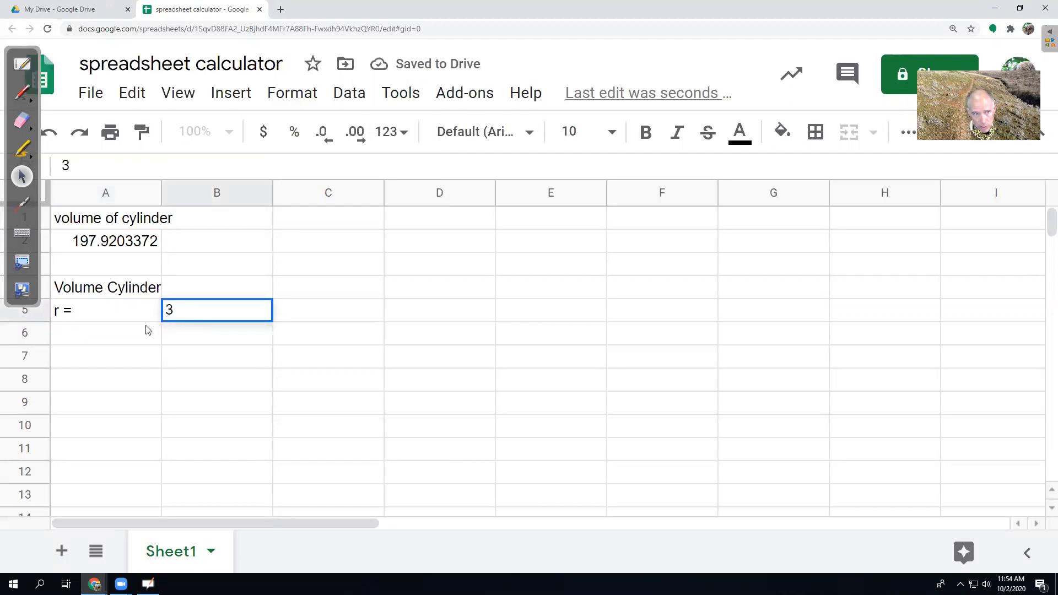
Enter the height label "h =" in cell A6 and its value 7 in B6.
left_click(138, 341)
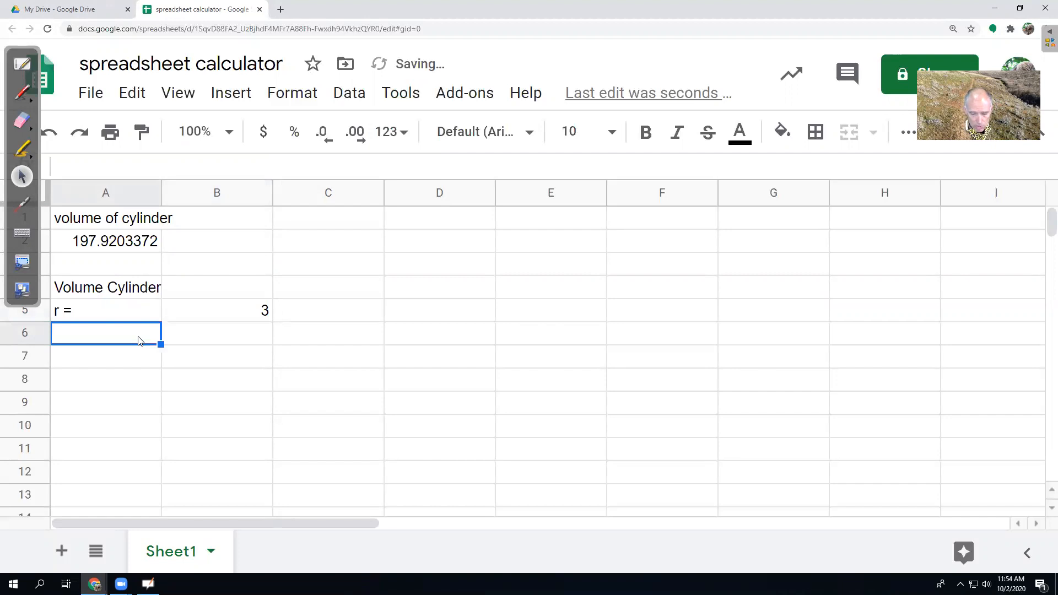
type("h =")
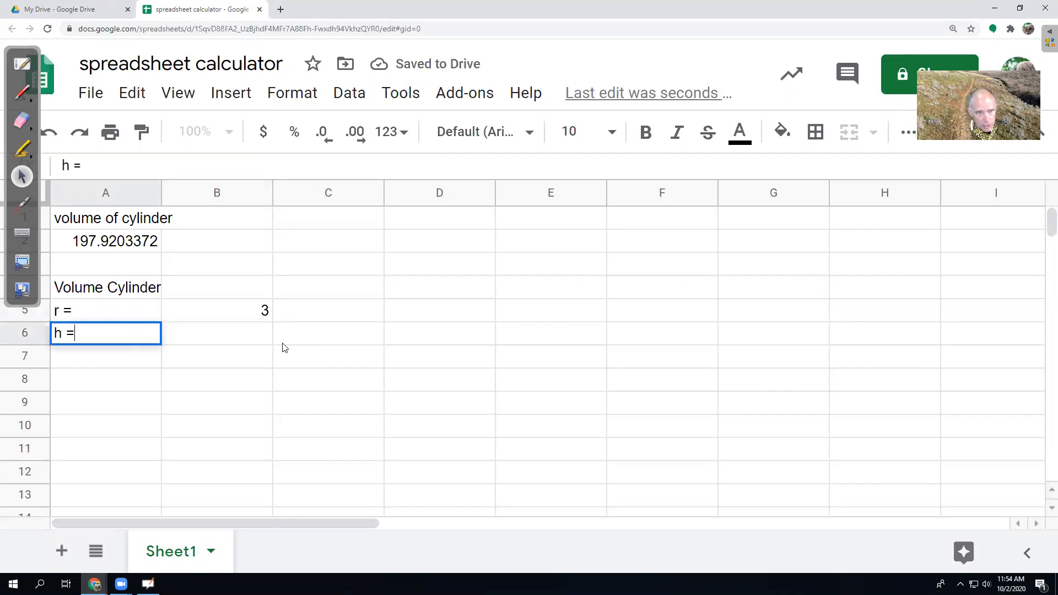
left_click(246, 337)
type("7")
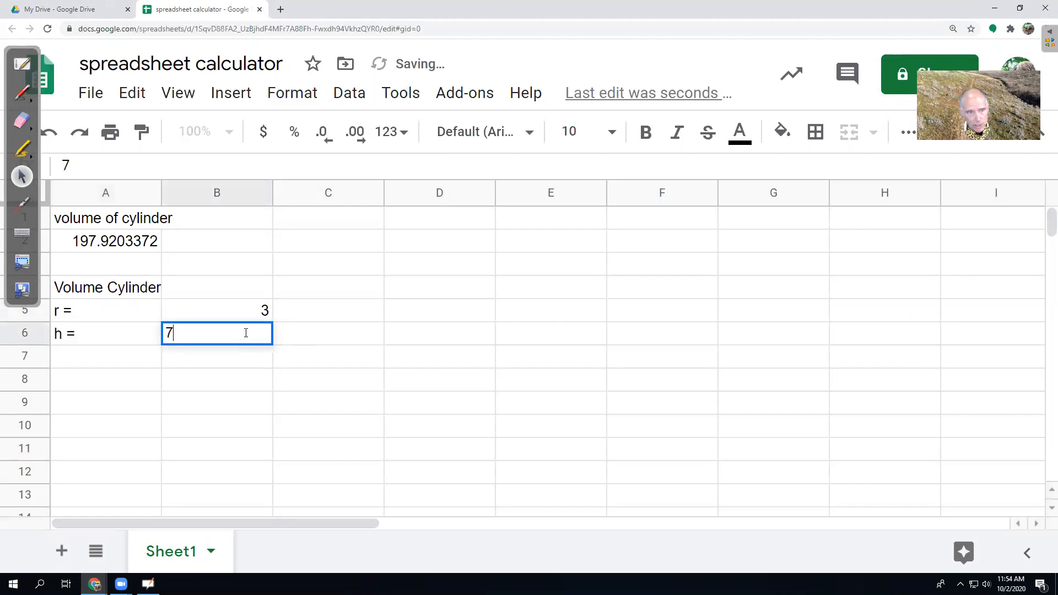
Enter the volume label "V =" in cell A7 and select the adjacent cell B7.
left_click(134, 368)
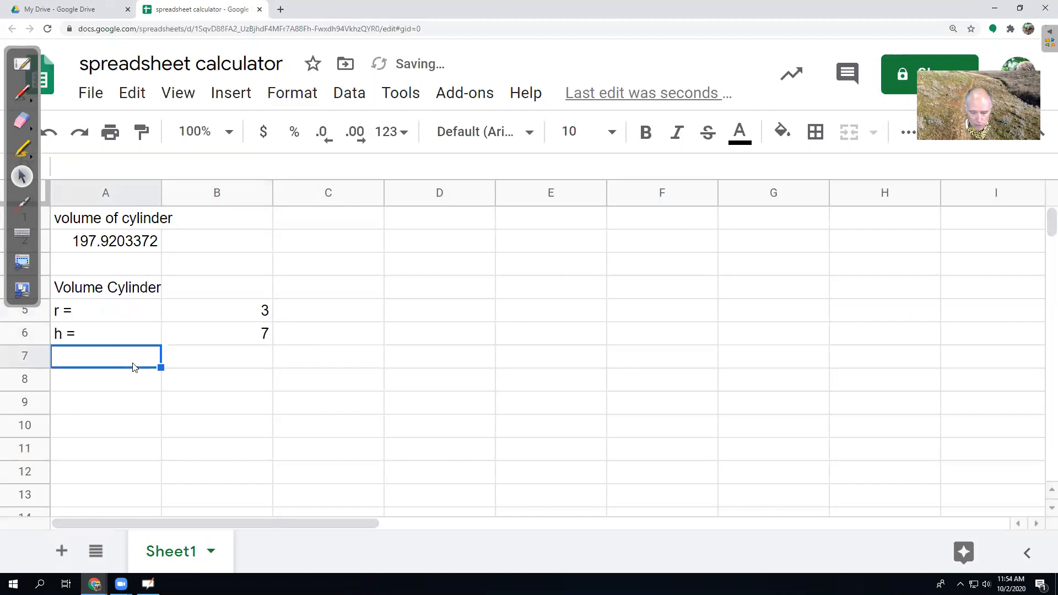
type("V =")
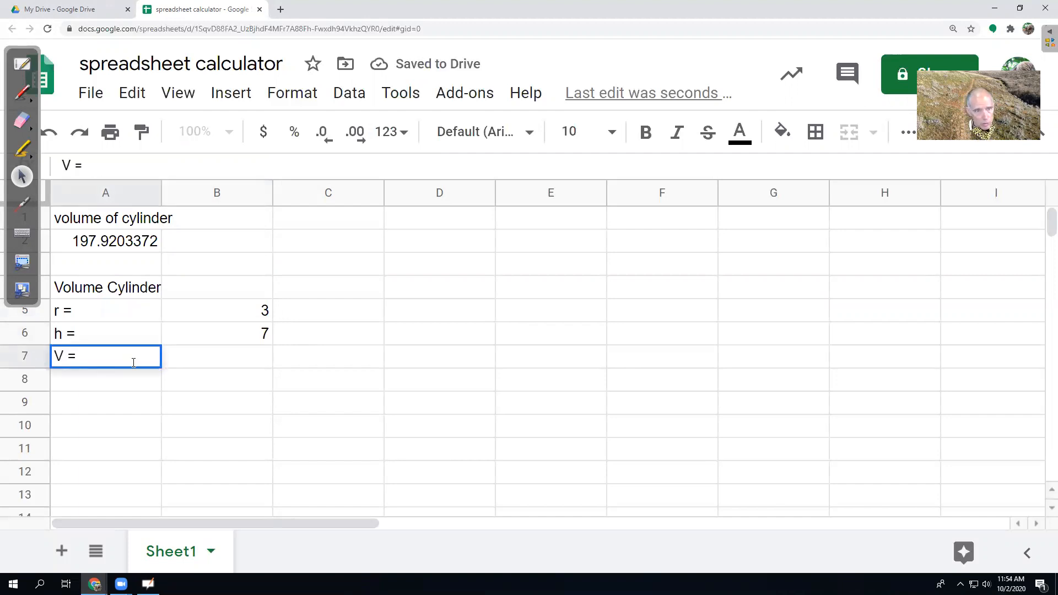
left_click(186, 357)
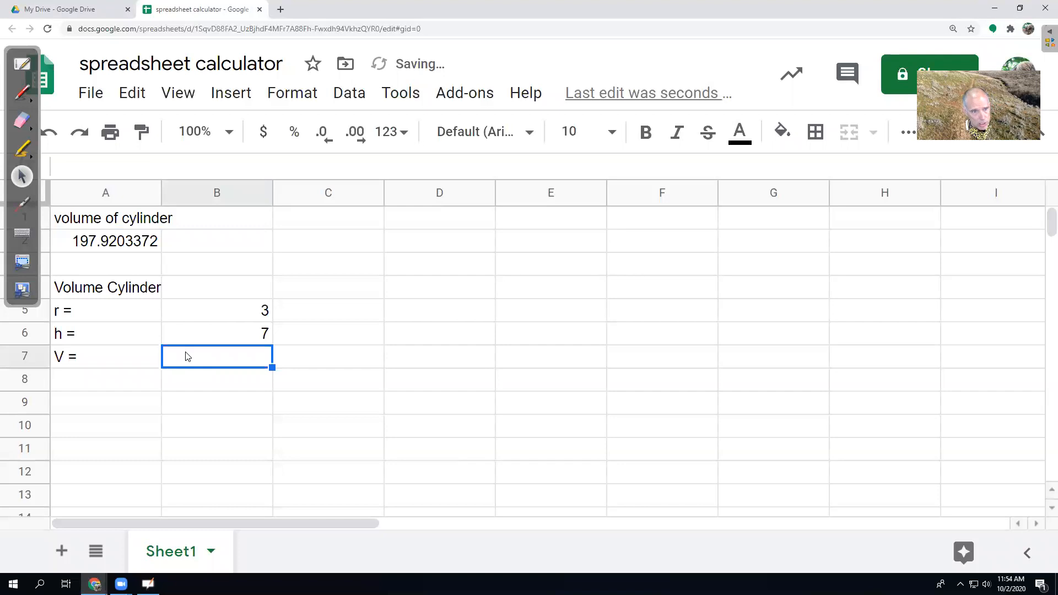
Enter the volume formula =PI()*B5^2*B6 in cell B7, referencing the radius and height cells.
type("=pi")
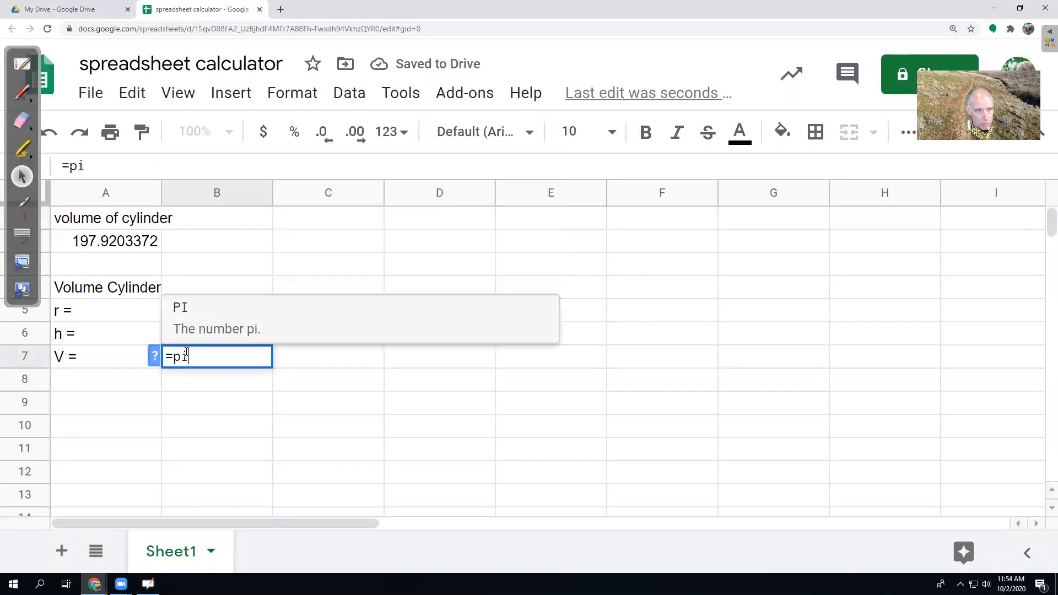
left_click(193, 309)
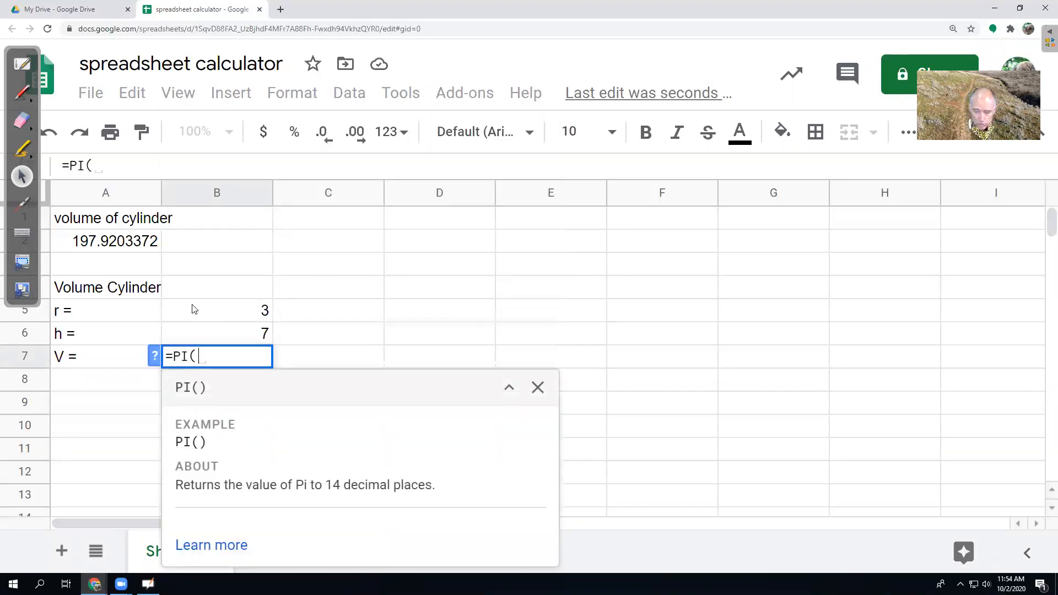
type(")*")
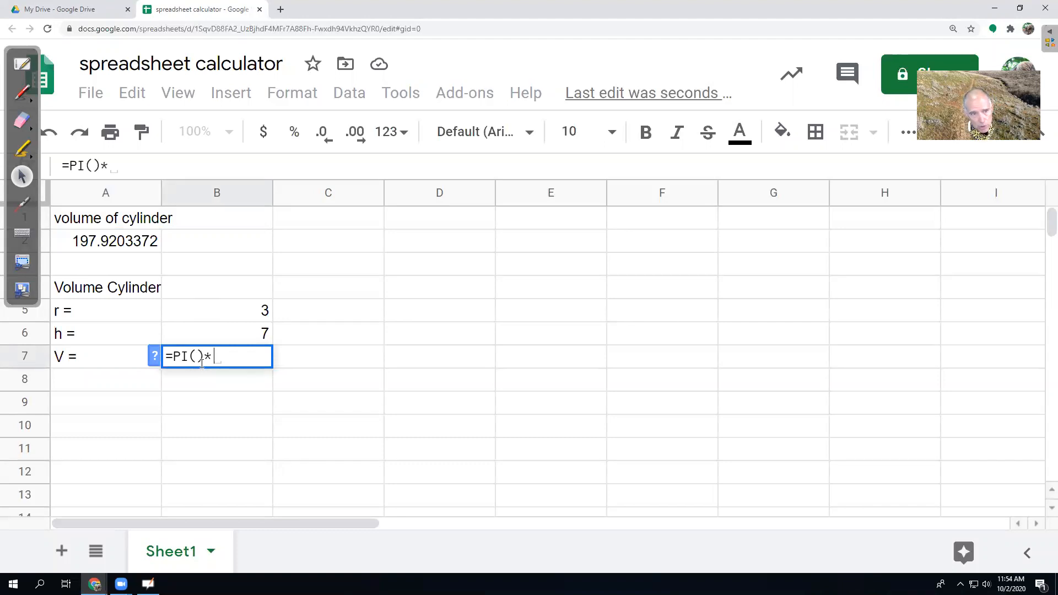
left_click(257, 316)
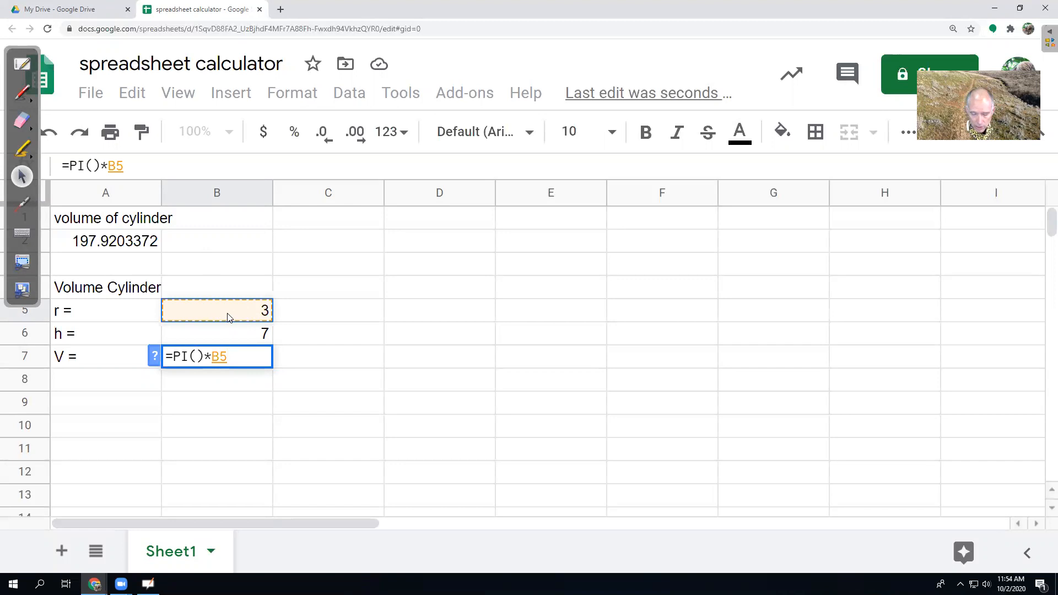
type("^2")
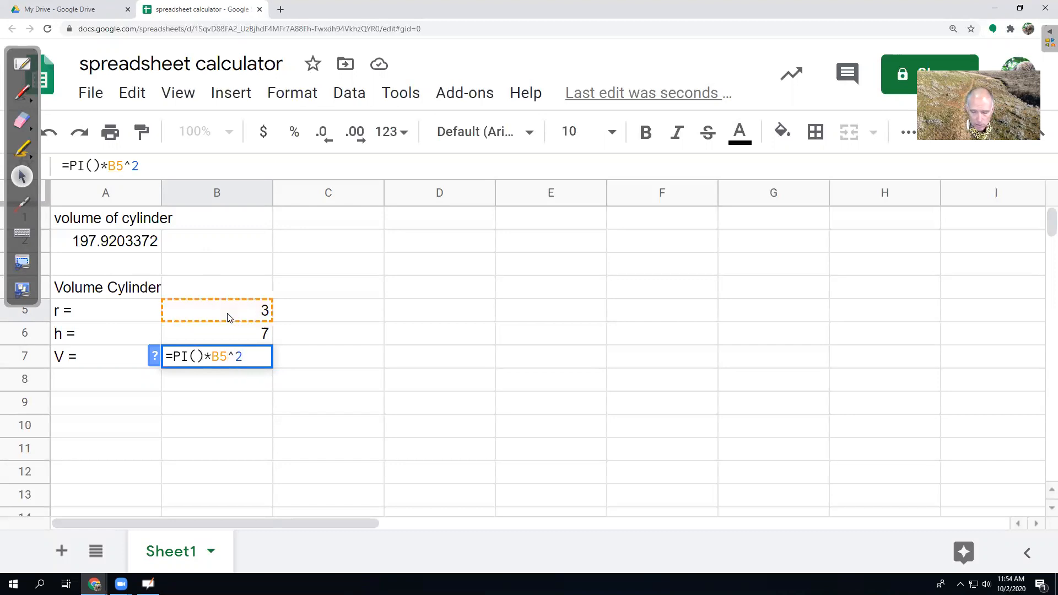
type("*")
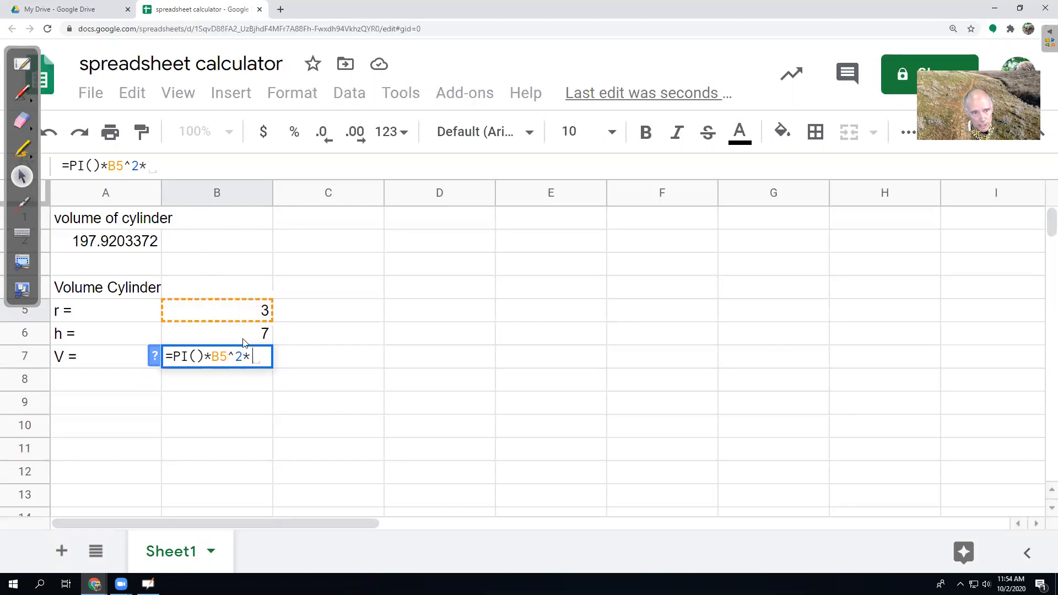
left_click(257, 337)
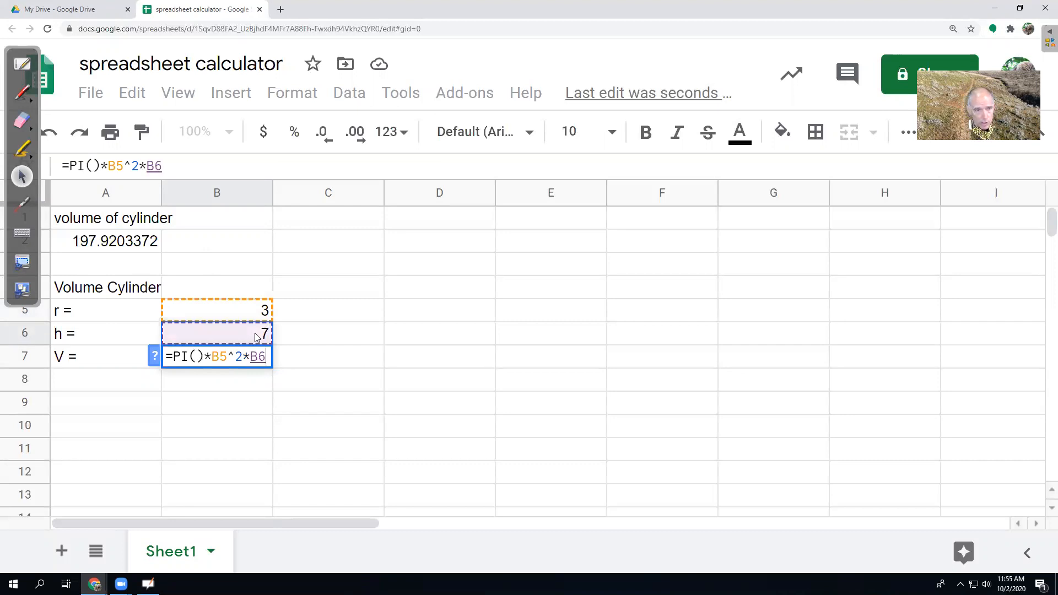
key("Return")
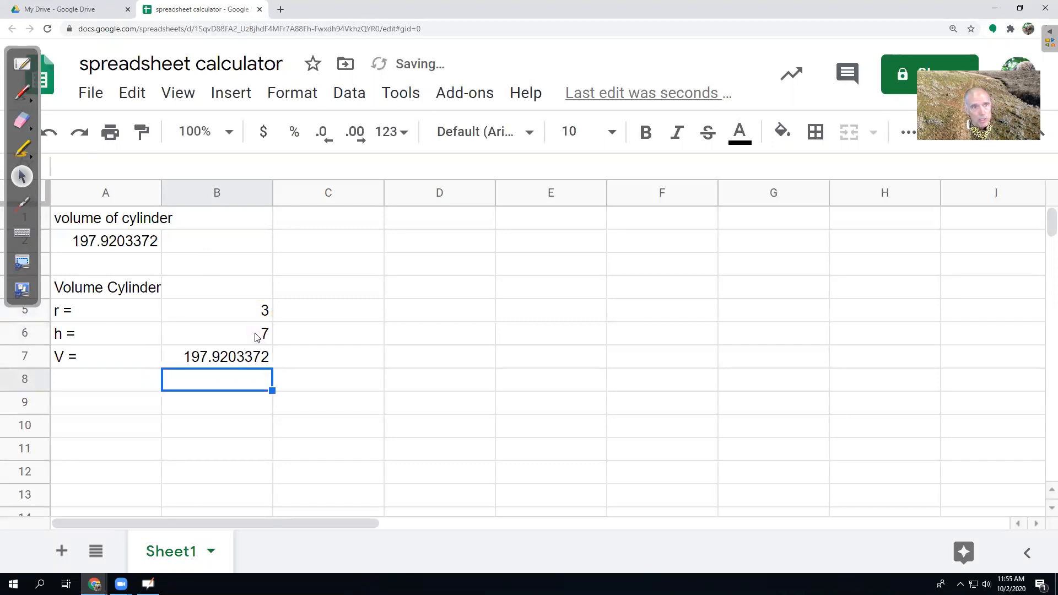
Compare the fixed-number formula in A2 with the inputs in B5 and B6 and the cell-reference formula in B7.
left_click(121, 242)
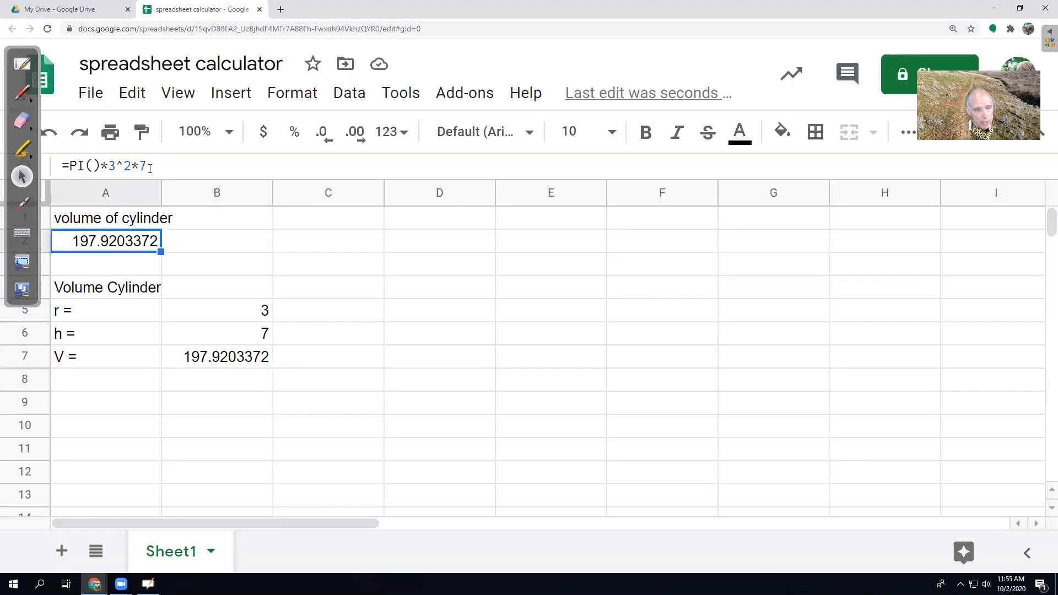
left_click(246, 309)
left_click(243, 336)
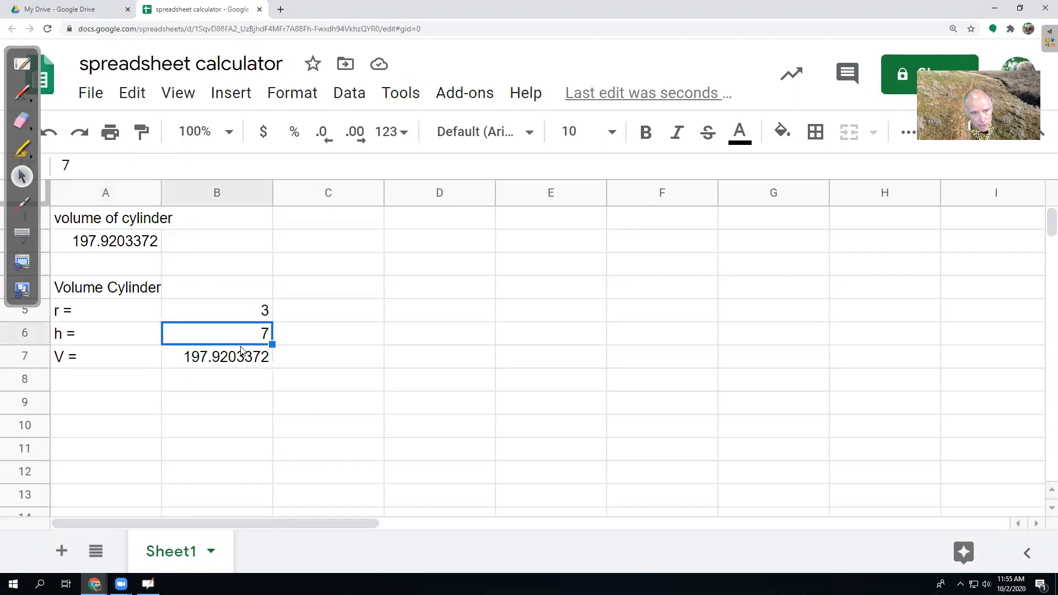
left_click(241, 354)
key("Return")
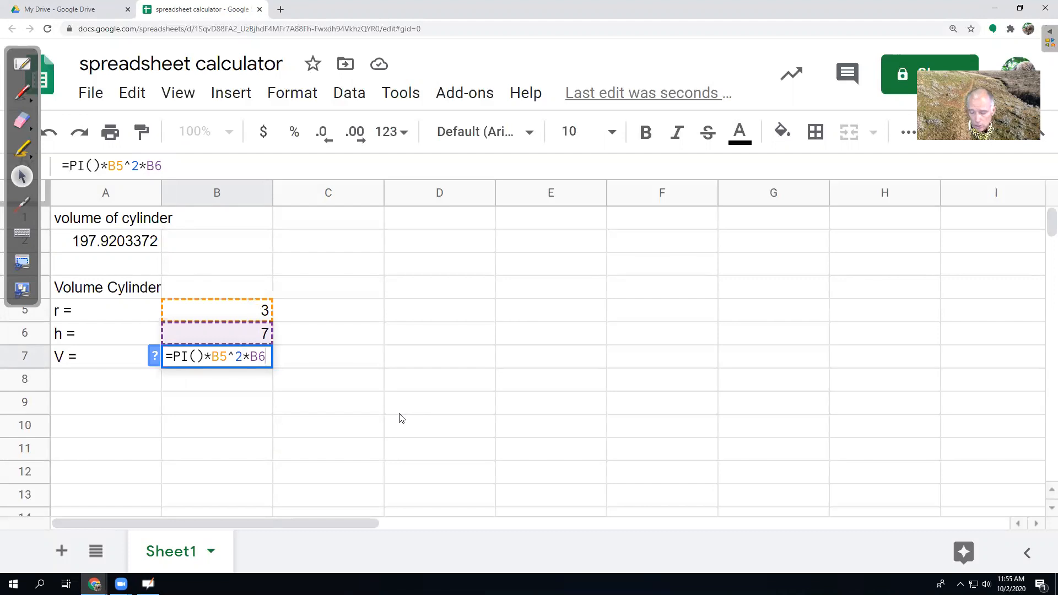
key("Return")
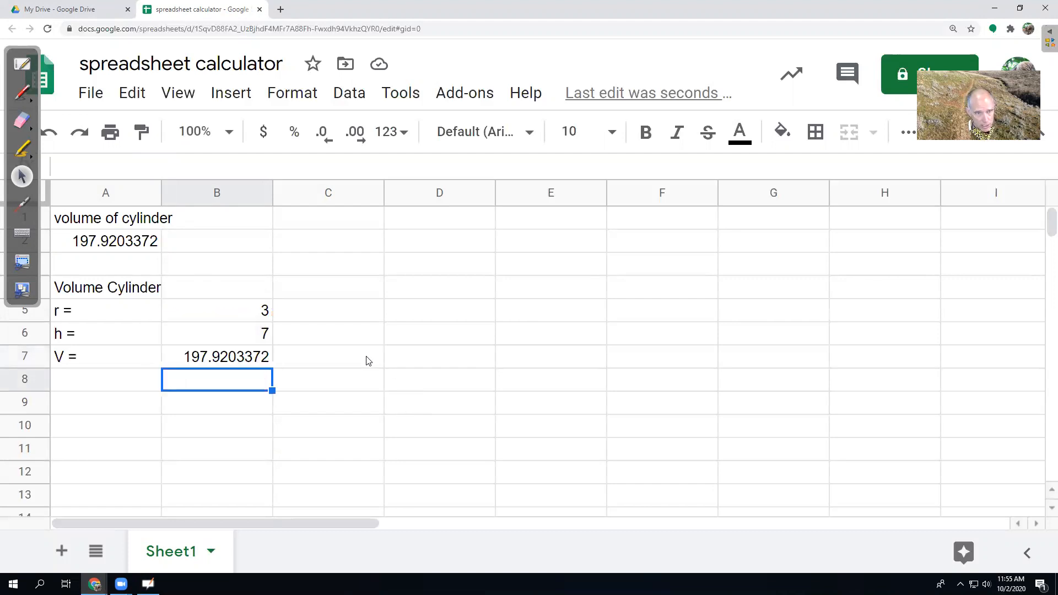
Set the radius in B5 to 4 and inspect the volume formula in B7.
left_click(241, 315)
type("4")
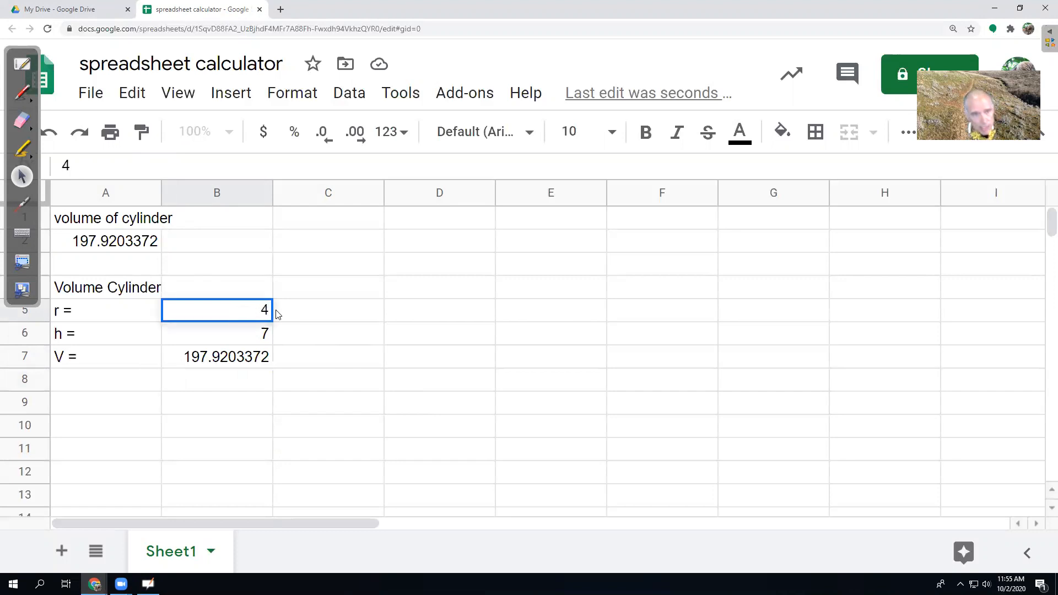
key("Return")
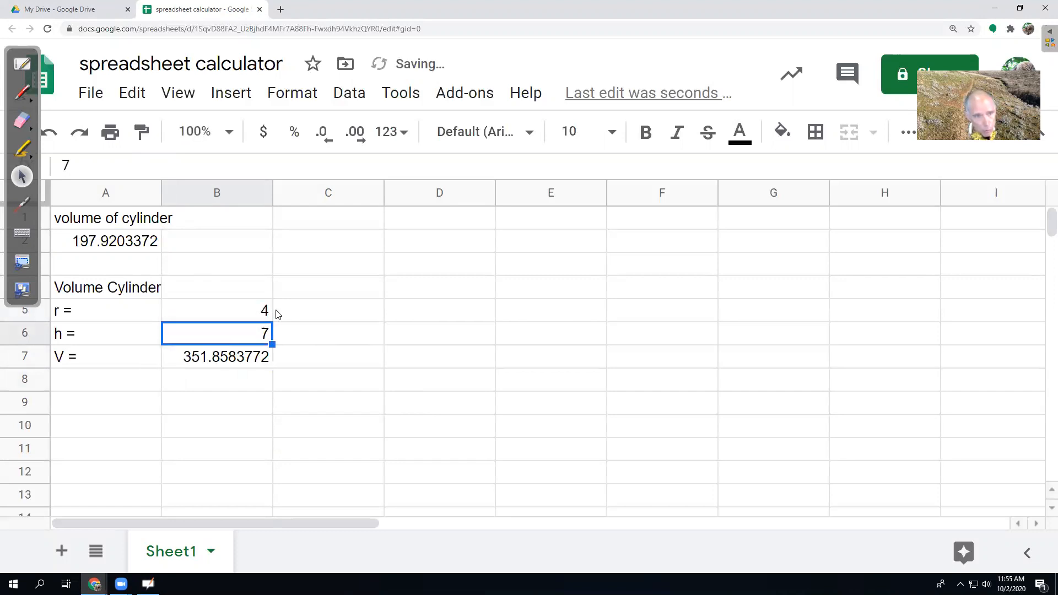
left_click(226, 366)
double_click(226, 366)
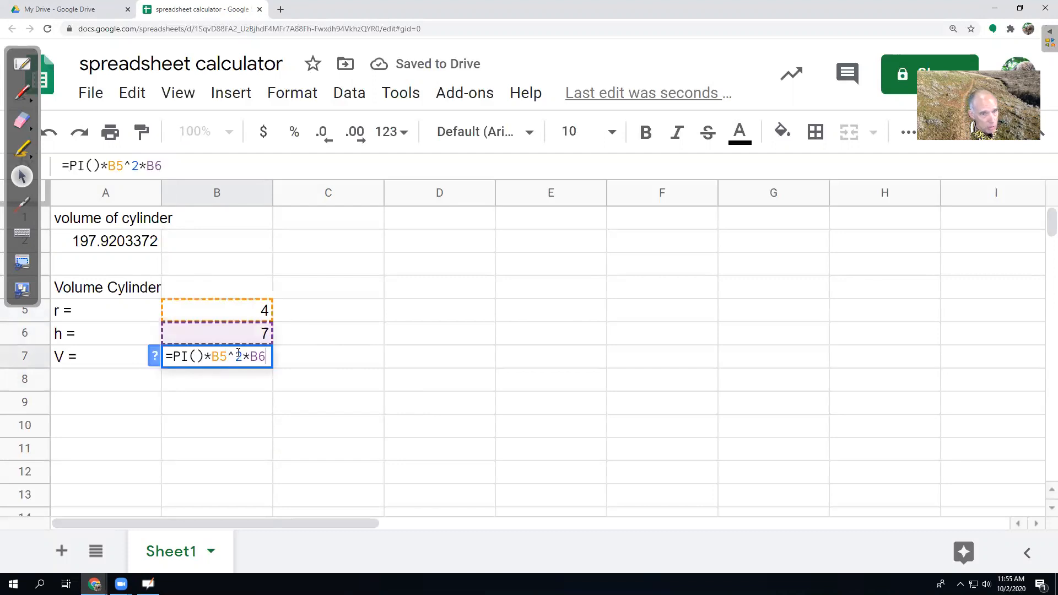
Restore the radius in cell B5 to 3.
left_click(268, 314)
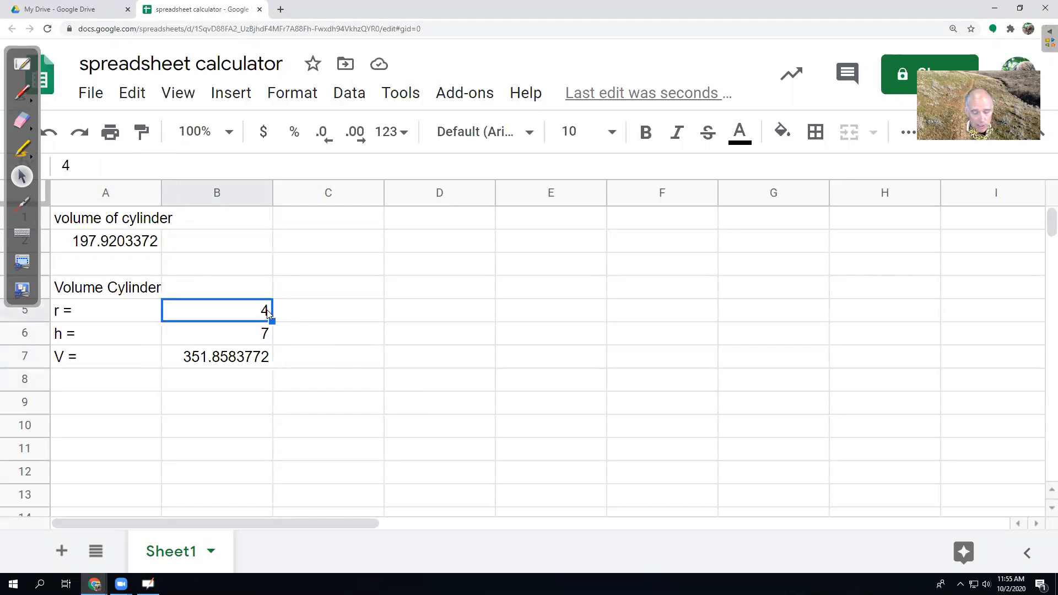
type("3")
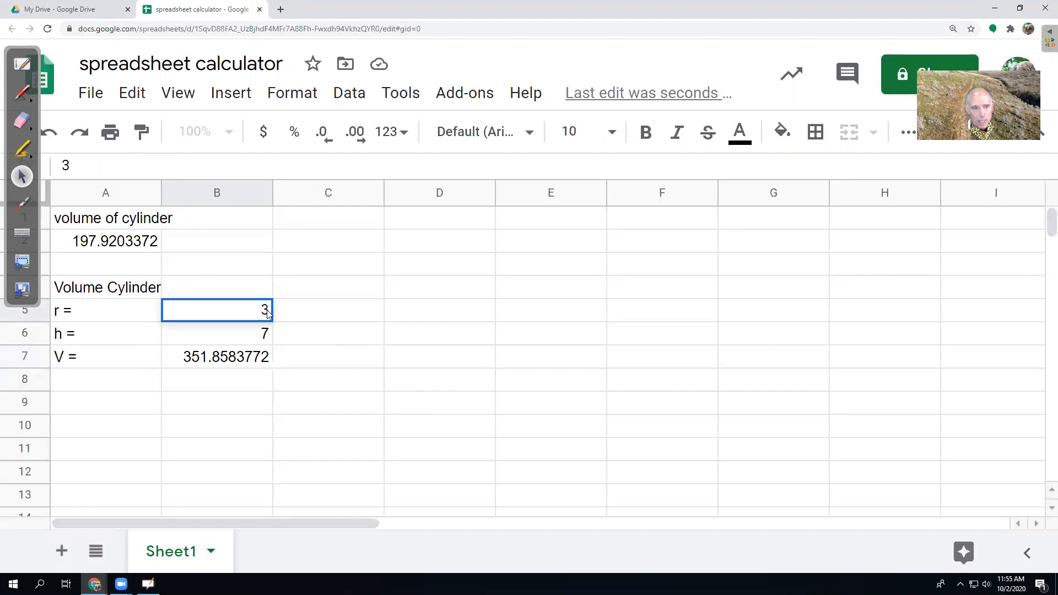
key("Return")
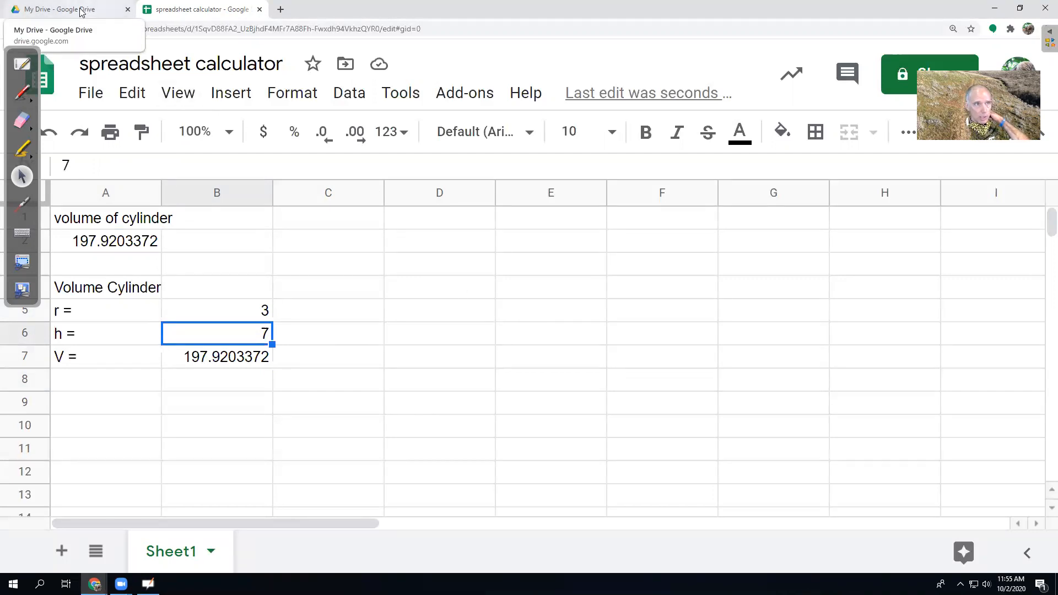
Switch to the OpenBoard whiteboard and advance past the ball volume page to the "Blood alcohol" page.
left_click(15, 66)
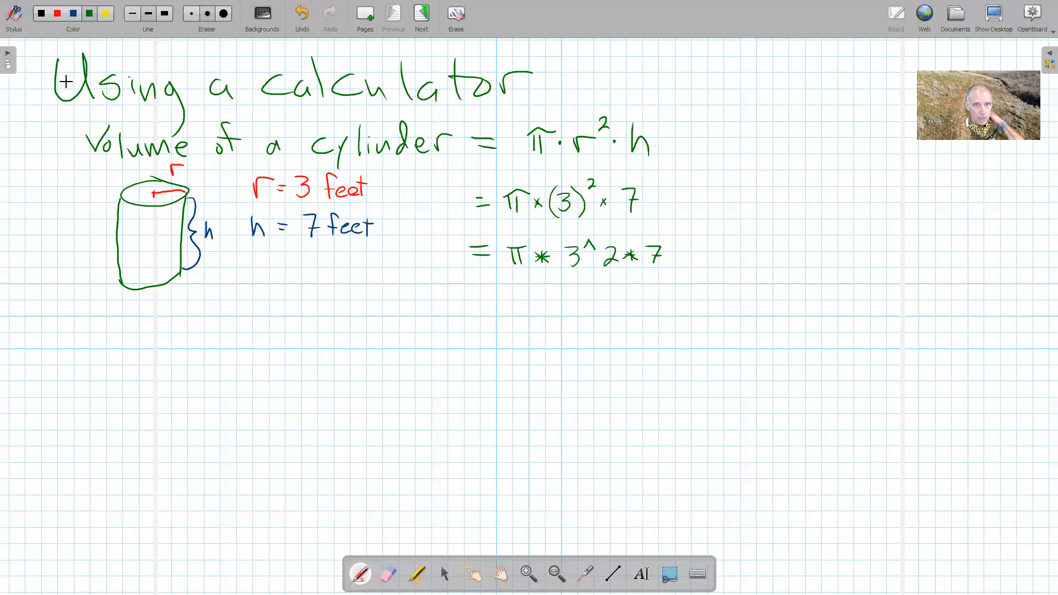
left_click(421, 22)
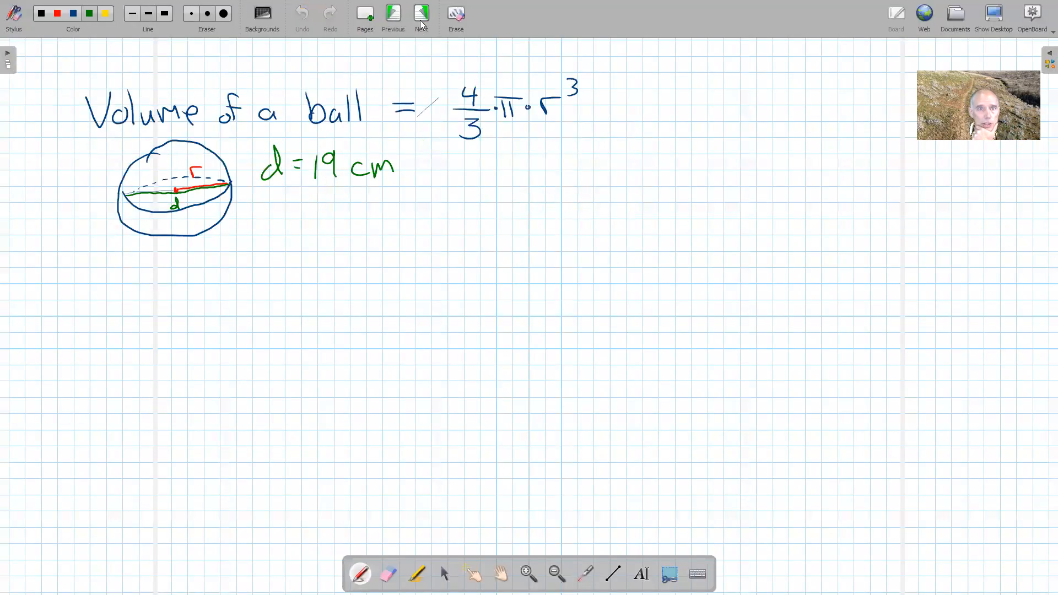
left_click(422, 22)
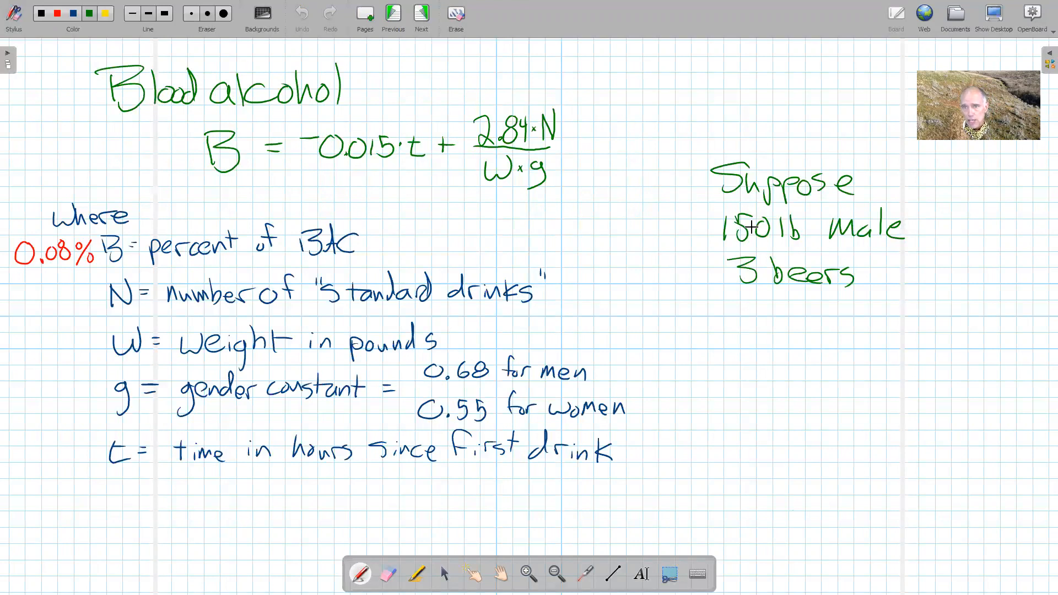
Underline the given 150 lb, male and 3 beers, and handwrite the fraction 2.84 × 3 over 150 × 0.68 below them.
left_click_drag(725, 250, 885, 243)
left_click_drag(744, 289, 805, 291)
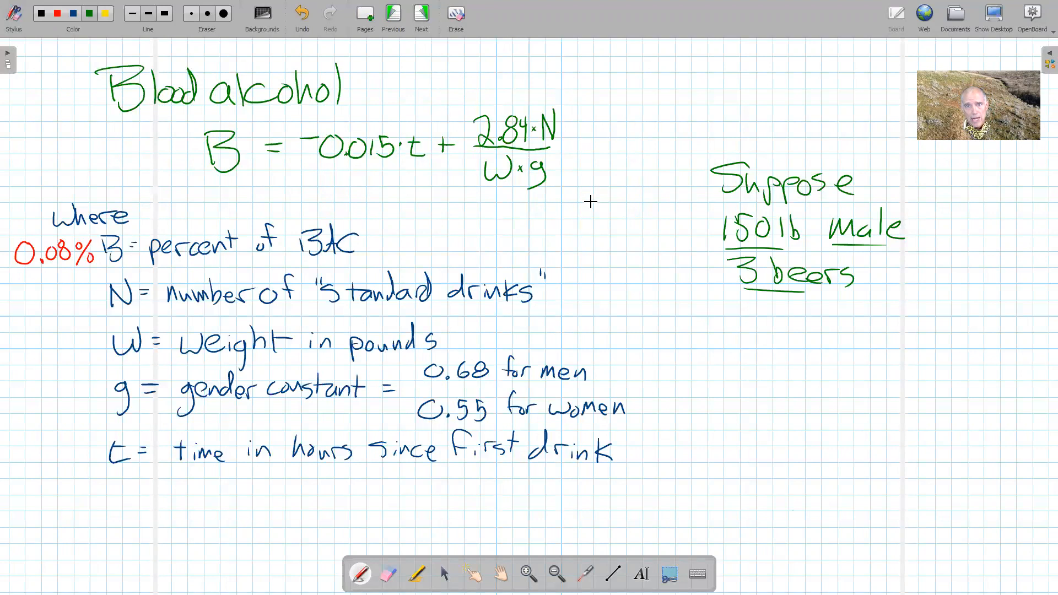
left_click(767, 350)
mouse_move(758, 329)
left_mouse_down()
mouse_move(761, 353)
mouse_move(788, 332)
mouse_move(828, 346)
left_mouse_up()
mouse_move(827, 334)
left_mouse_down()
mouse_move(818, 346)
mouse_move(846, 349)
left_mouse_up()
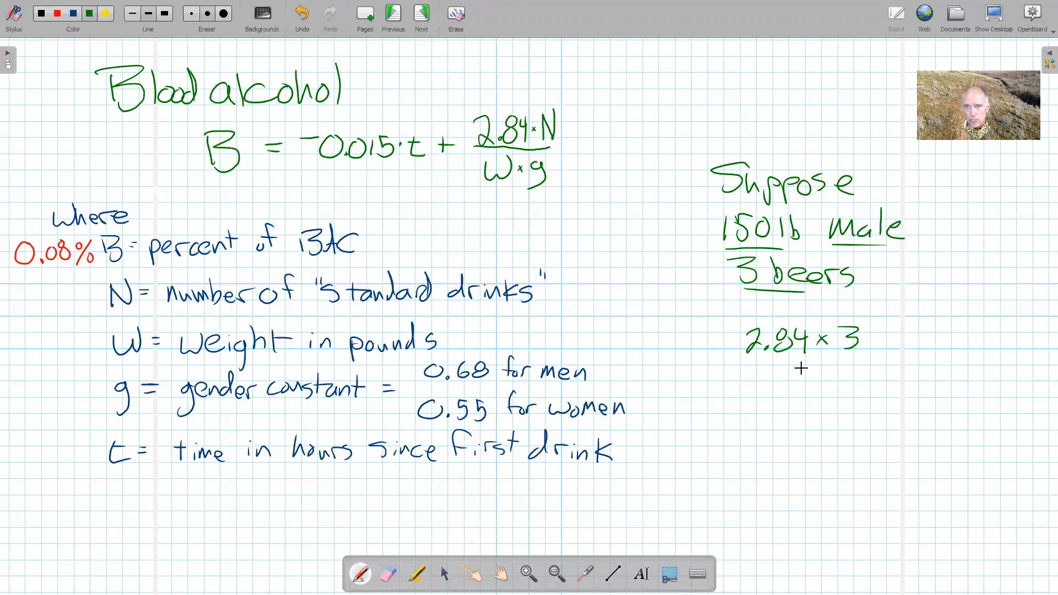
mouse_move(743, 368)
left_mouse_down()
mouse_move(863, 362)
mouse_move(758, 396)
mouse_move(772, 388)
mouse_move(776, 398)
mouse_move(794, 380)
mouse_move(819, 393)
left_mouse_up()
mouse_move(819, 383)
left_mouse_down()
mouse_move(808, 392)
mouse_move(849, 380)
mouse_move(877, 386)
left_mouse_up()
left_click(854, 393)
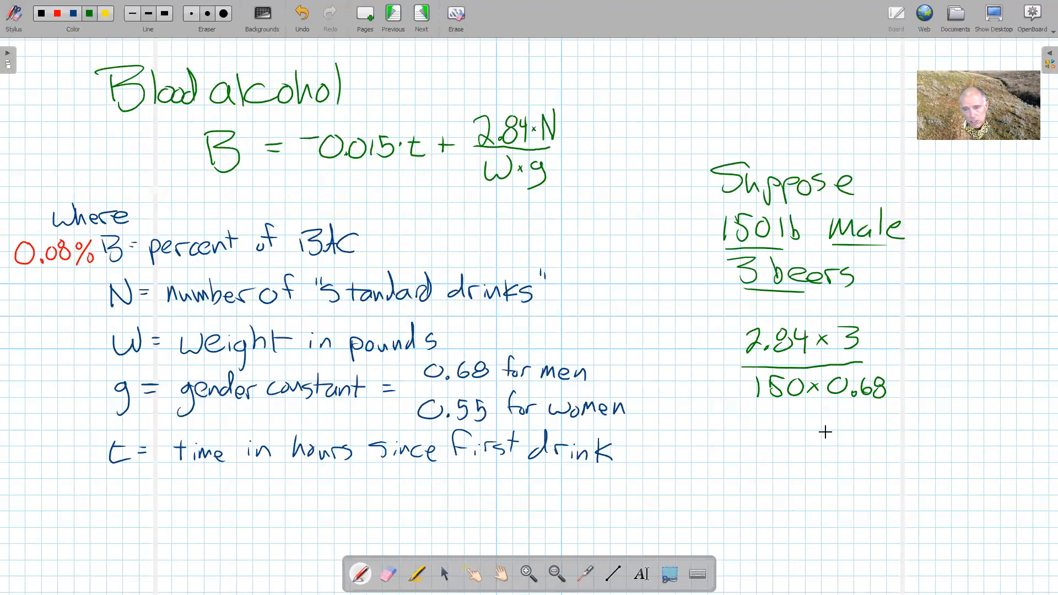
Handwrite the spreadsheet form =(2.84*3)/(150*0.68) beneath the fraction, with numerator and denominator in parentheses.
left_click_drag(812, 428, 799, 454)
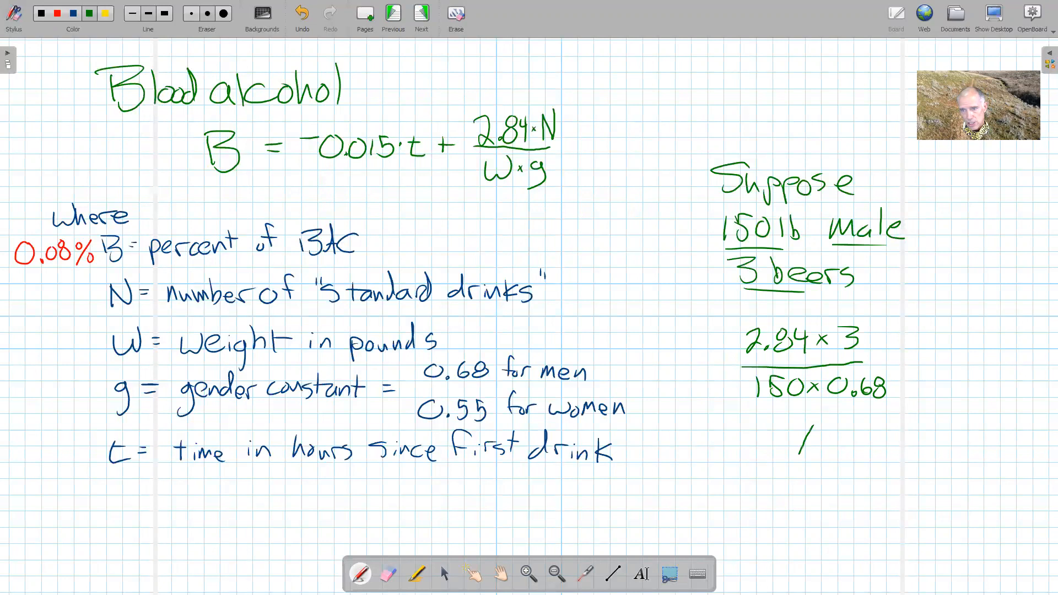
left_click_drag(686, 421, 683, 462)
left_click_drag(782, 420, 780, 460)
left_click_drag(838, 423, 839, 462)
left_click_drag(926, 417, 932, 461)
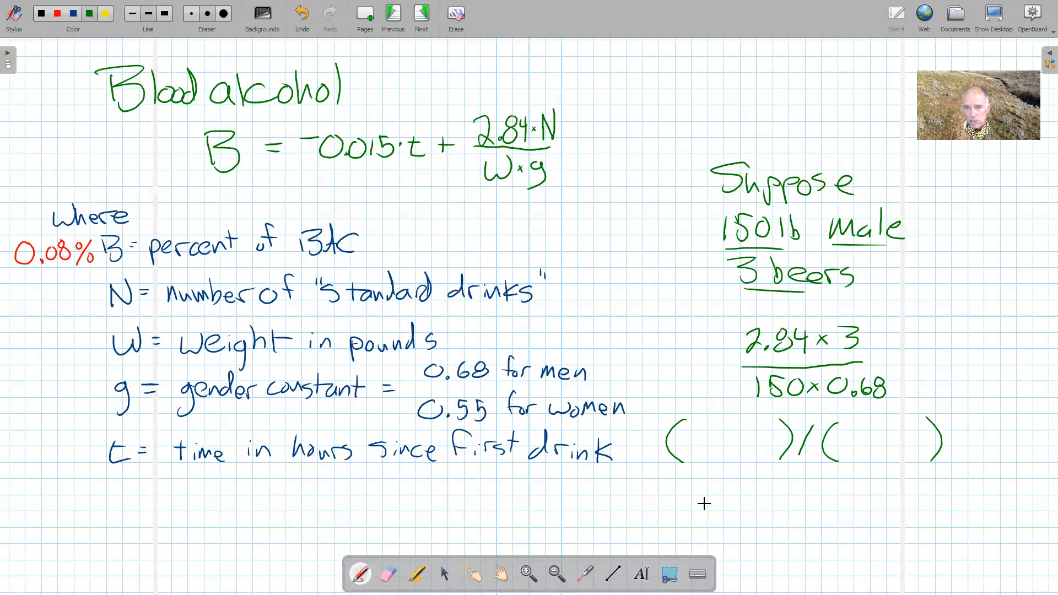
left_click_drag(649, 436, 660, 436)
mouse_move(649, 444)
left_mouse_down()
mouse_move(706, 448)
mouse_move(711, 432)
left_mouse_up()
mouse_move(720, 429)
left_mouse_down()
mouse_move(723, 449)
mouse_move(752, 449)
left_mouse_up()
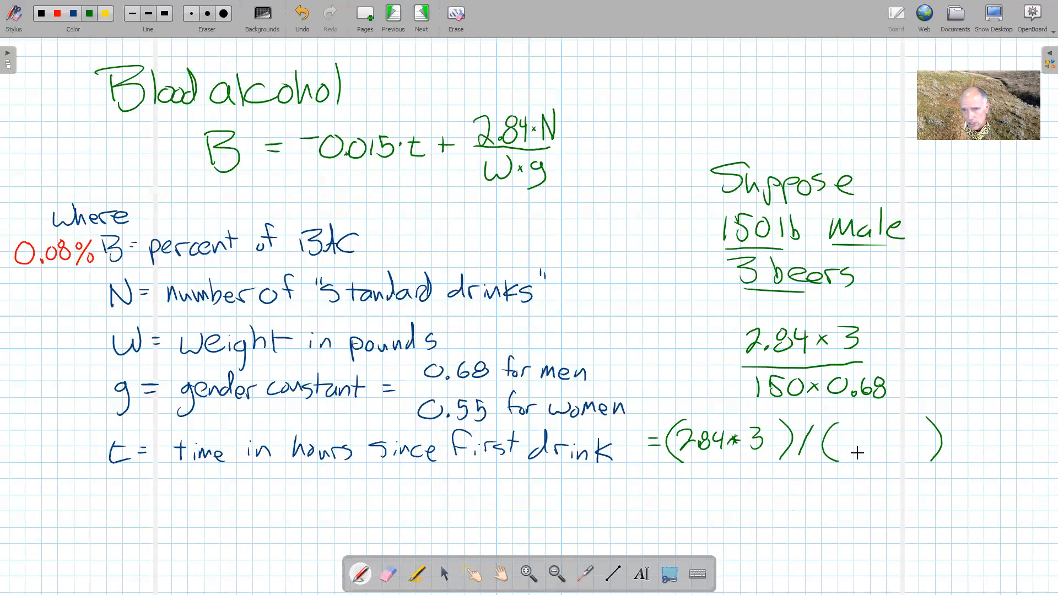
left_click_drag(842, 439, 838, 451)
mouse_move(845, 433)
left_mouse_down()
mouse_move(856, 432)
mouse_move(847, 451)
left_mouse_up()
left_click_drag(867, 431, 884, 446)
mouse_move(884, 433)
left_mouse_down()
mouse_move(874, 445)
mouse_move(932, 436)
left_mouse_up()
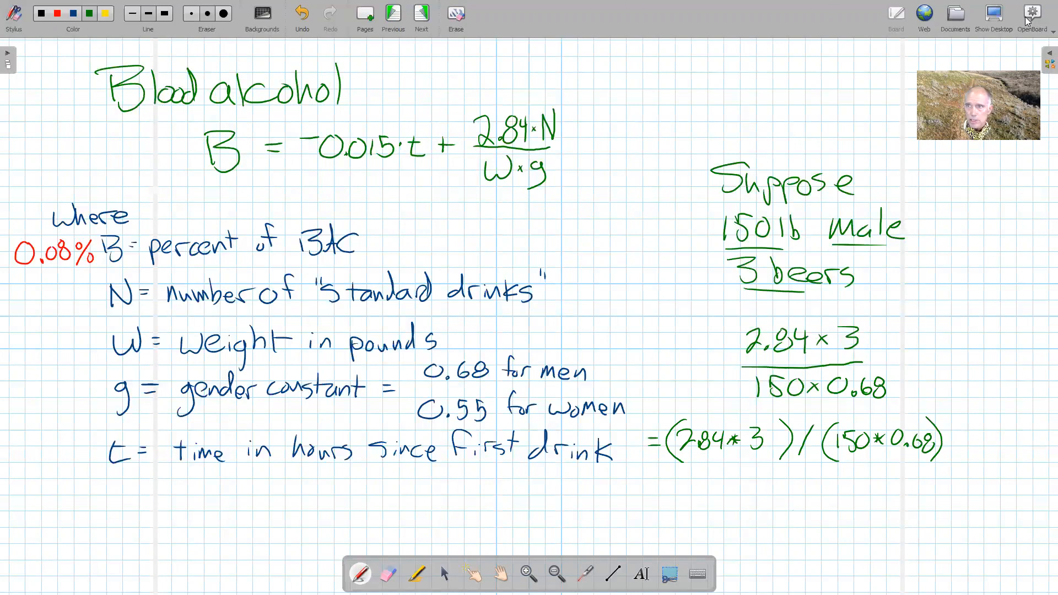
Switch back to the Google Sheets spreadsheet, add a new sheet and name it BAC.
left_click(994, 16)
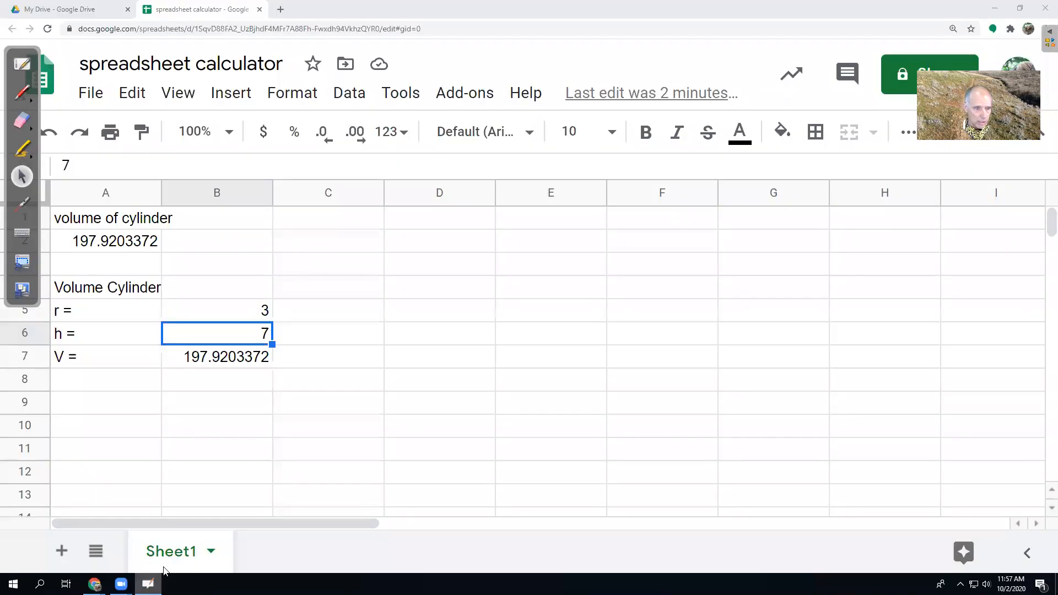
left_click(68, 550)
left_click(68, 551)
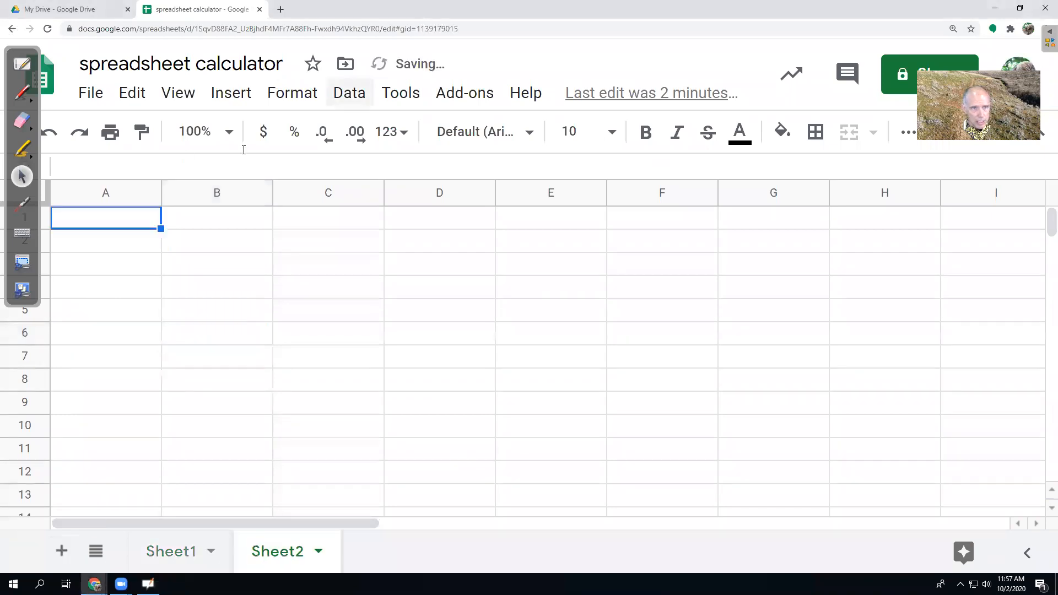
double_click(277, 552)
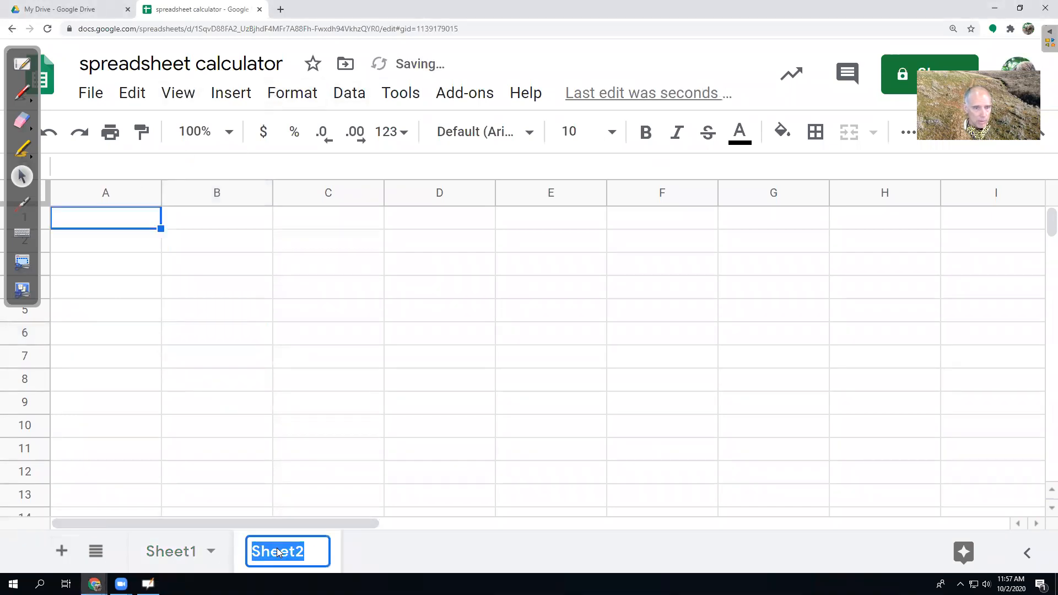
type("BAC")
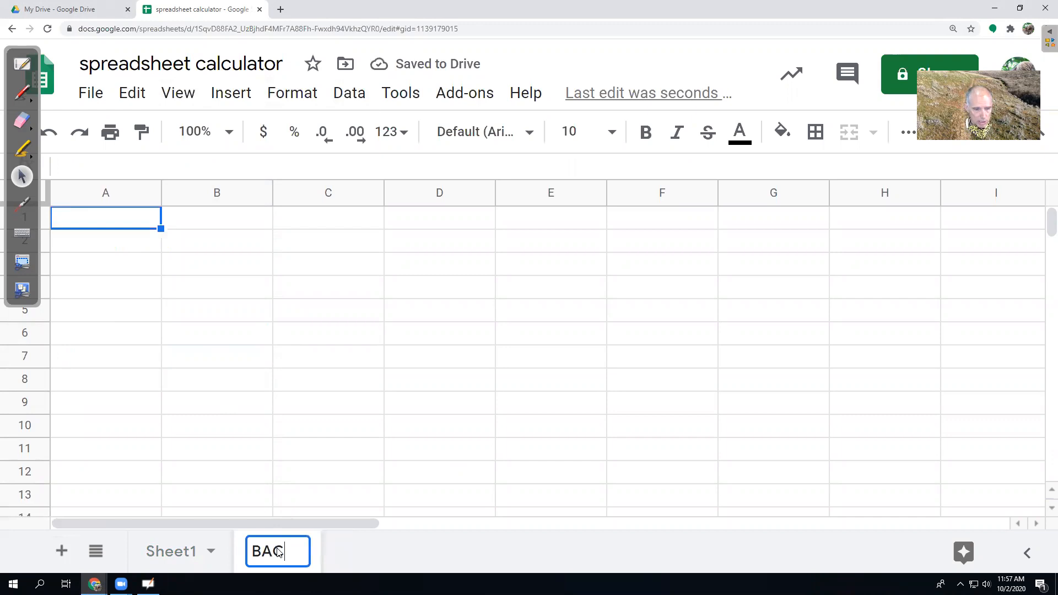
key("Return")
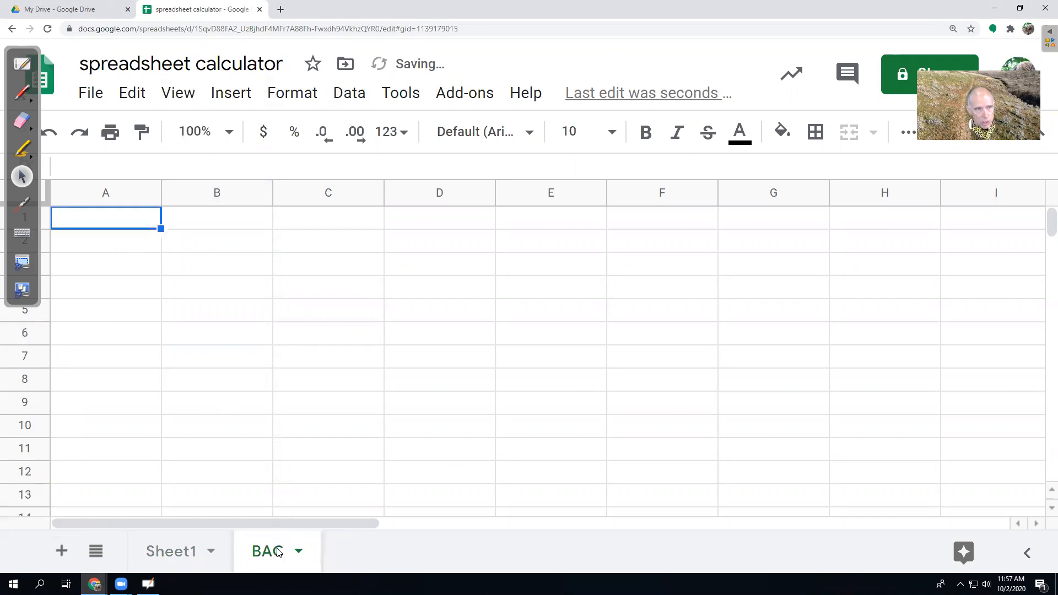
Enter the formula text B = -0.015*t + (2.84*N)/(W*g) in cell A1 of the BAC sheet.
left_click(106, 220)
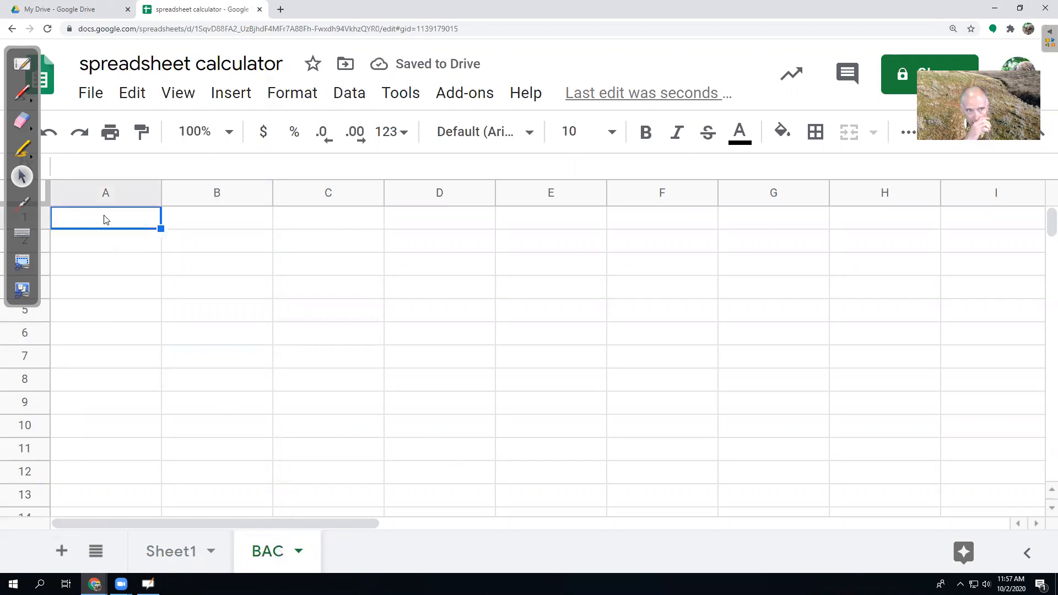
type("B ")
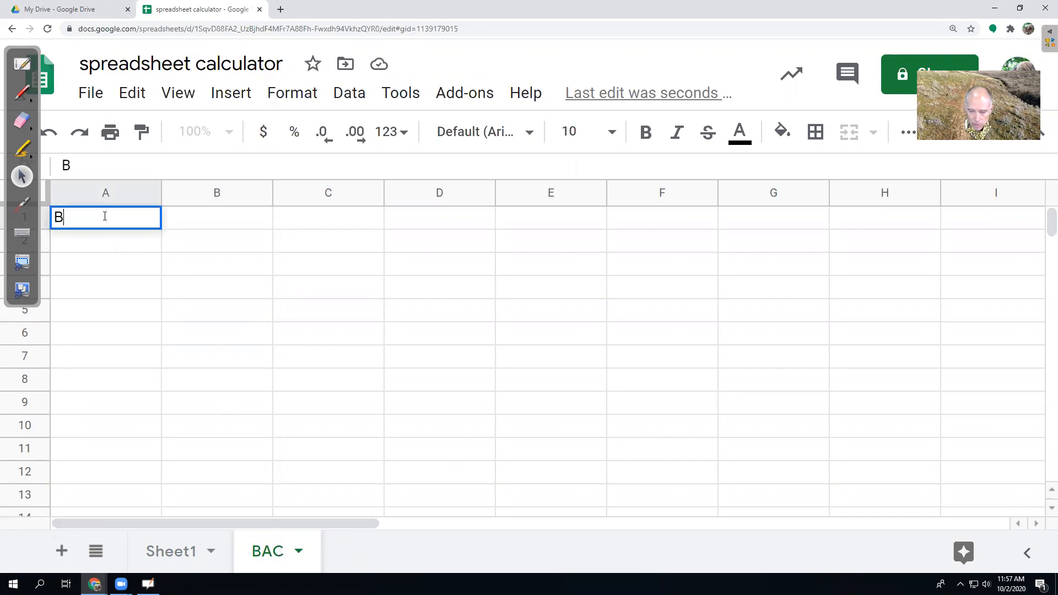
type("= -0.0")
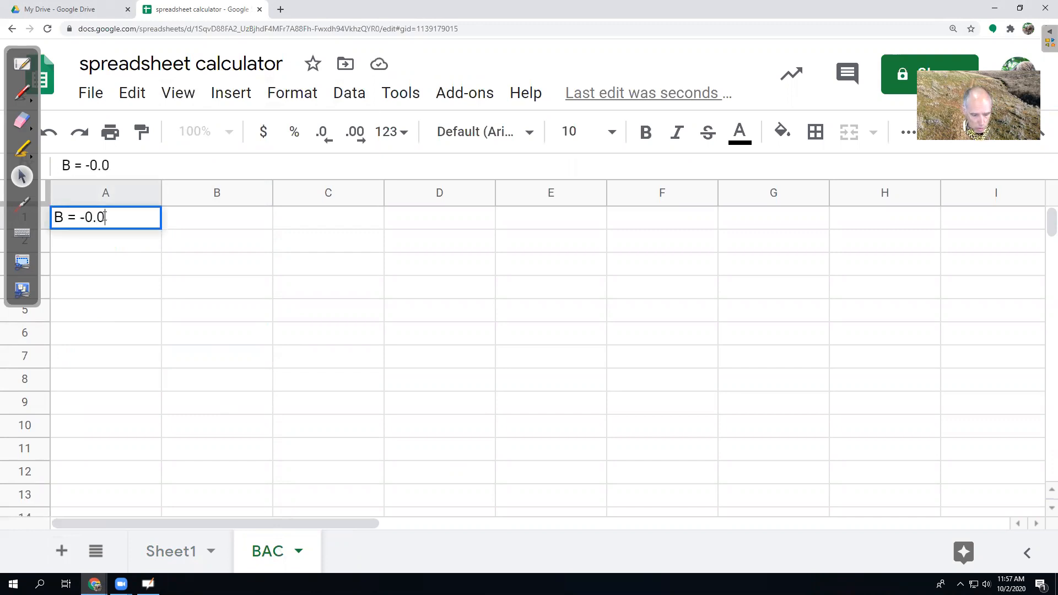
type("15*t")
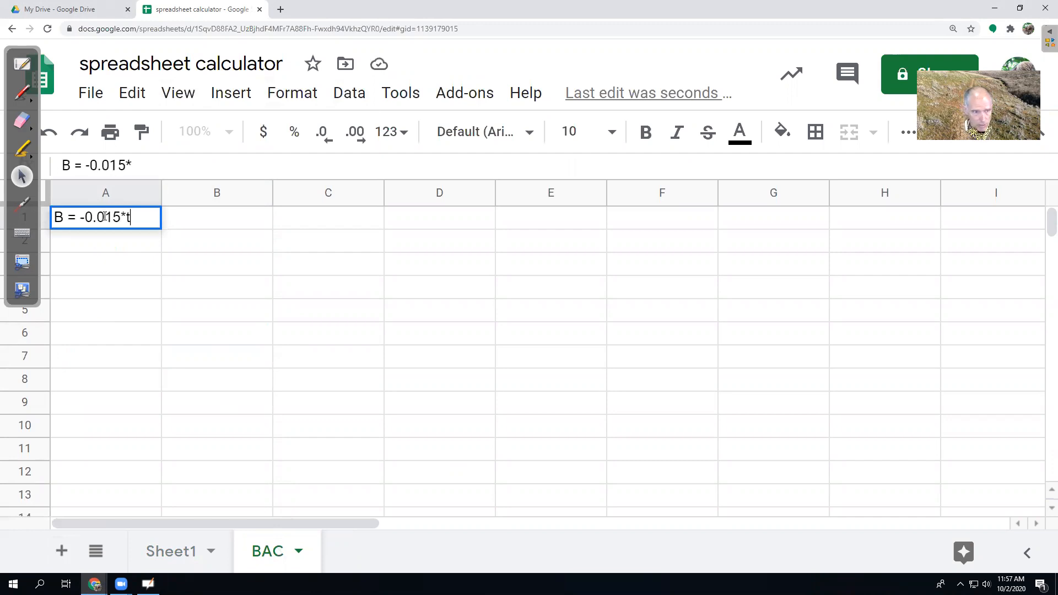
type(" +")
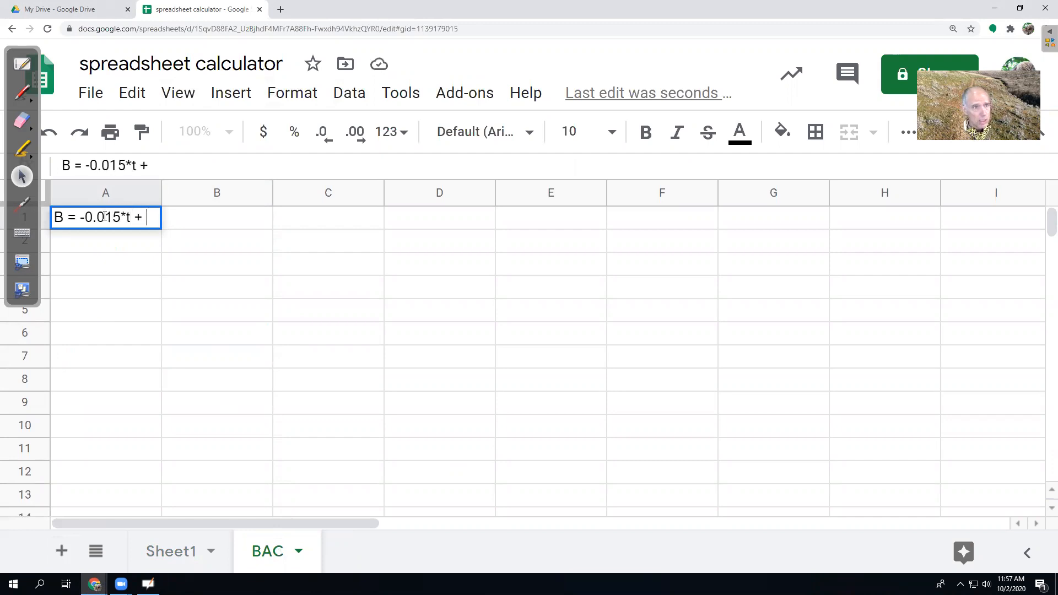
type(" (")
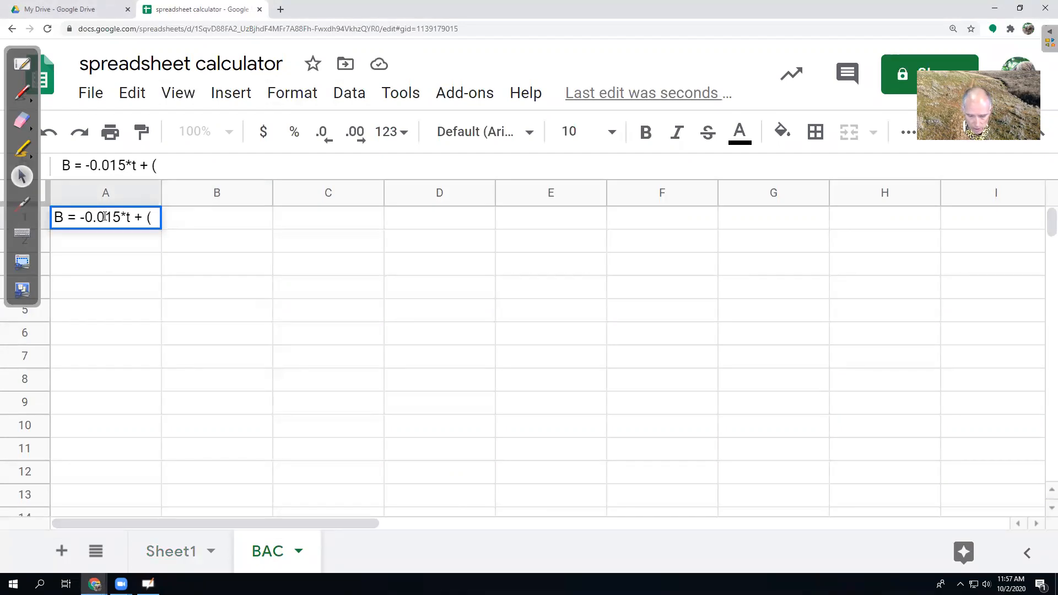
type("2.84*")
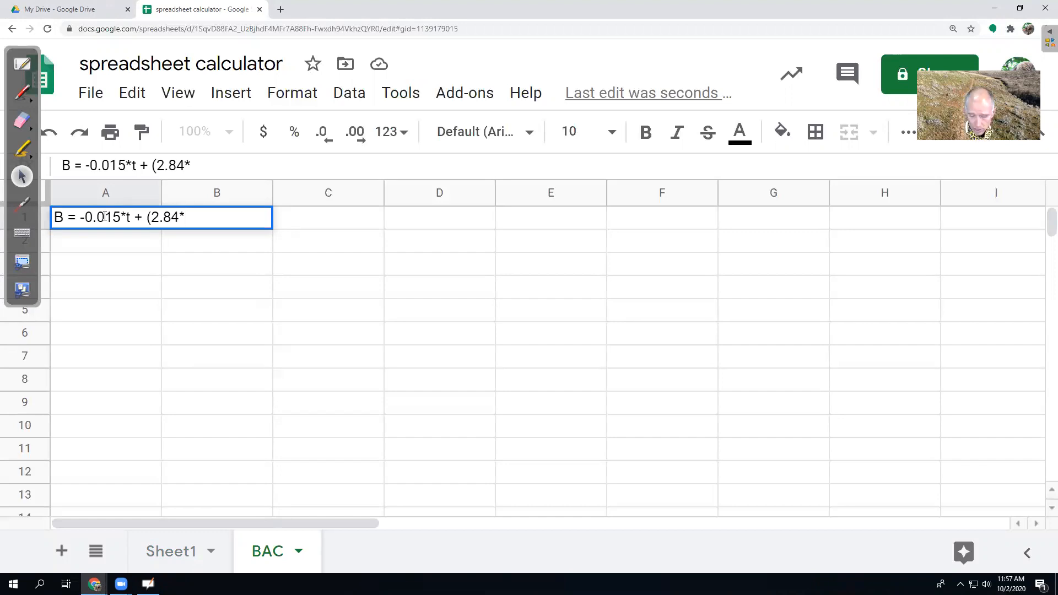
type("N)/(150*")
key("BackSpace")
key("BackSpace")
key("BackSpace")
key("BackSpace")
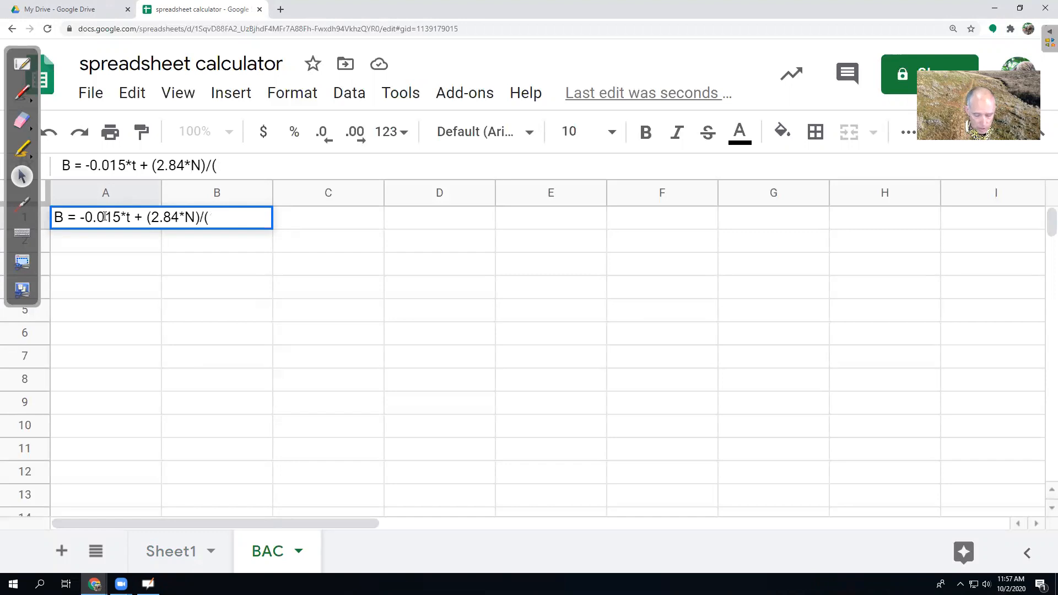
type("W*g")
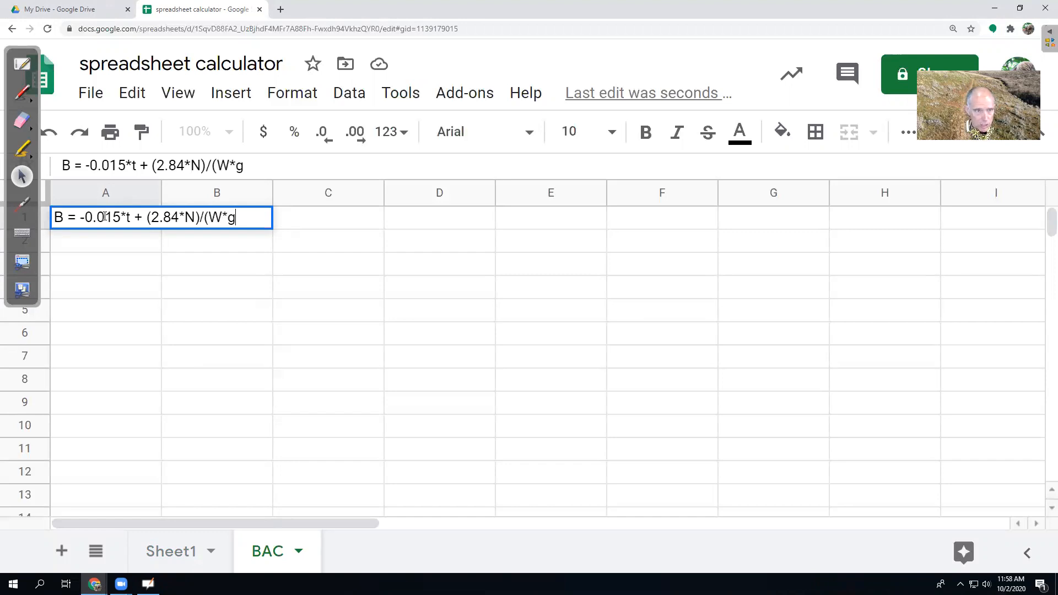
type(")")
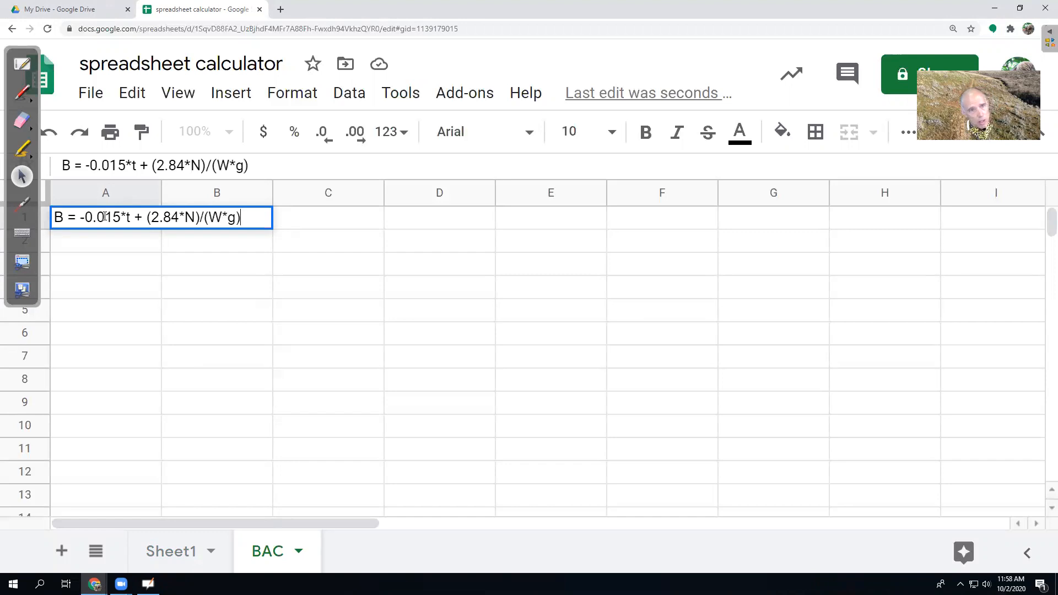
key("Return")
Label cell A2, below the formula text, as "fraction =".
key("Up")
key("Right")
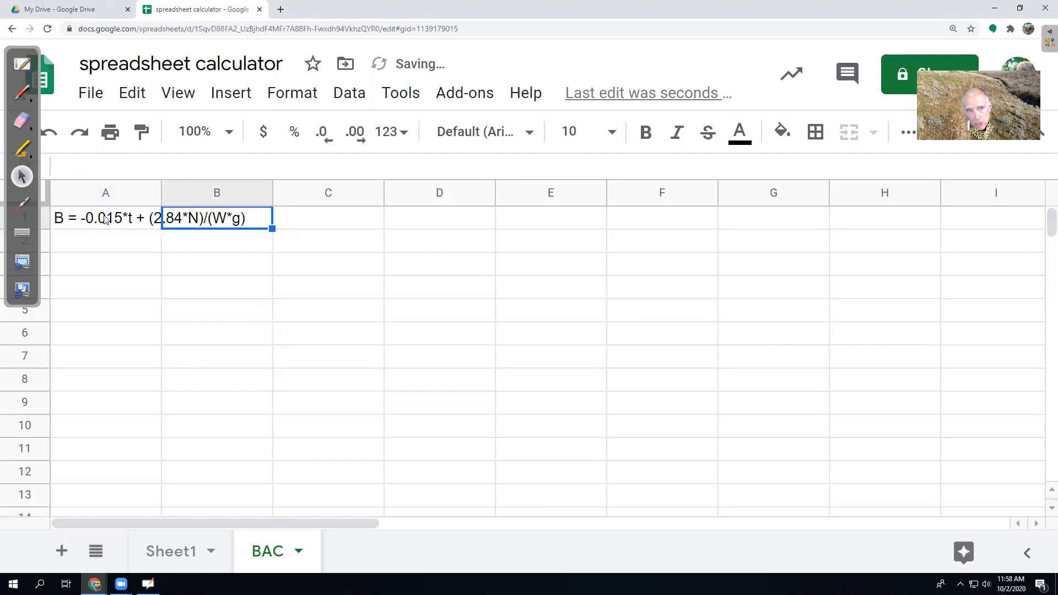
key("Down")
key("Left")
type("fr")
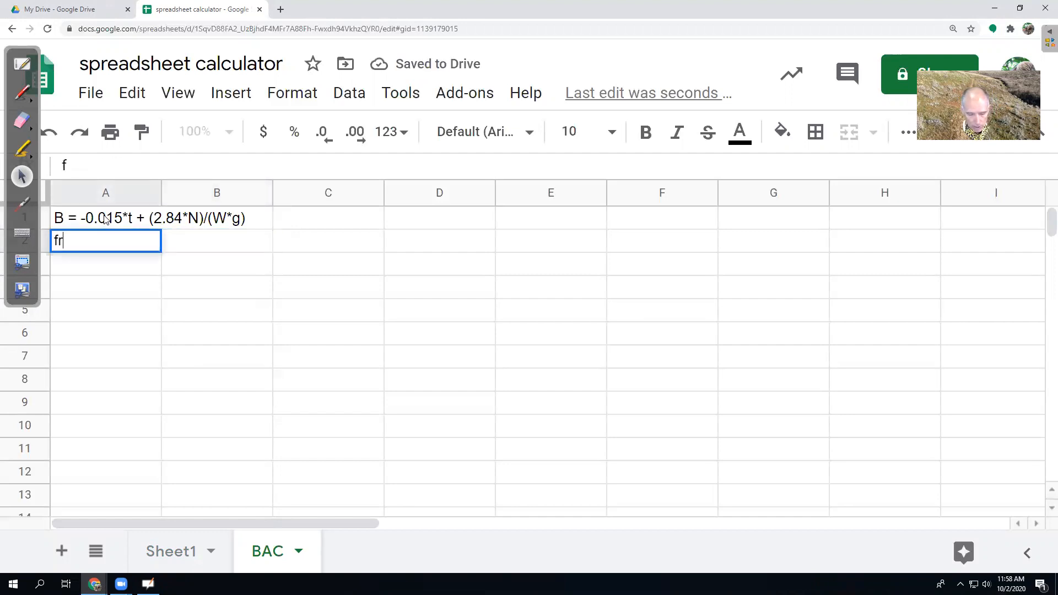
type("action =")
key("Tab")
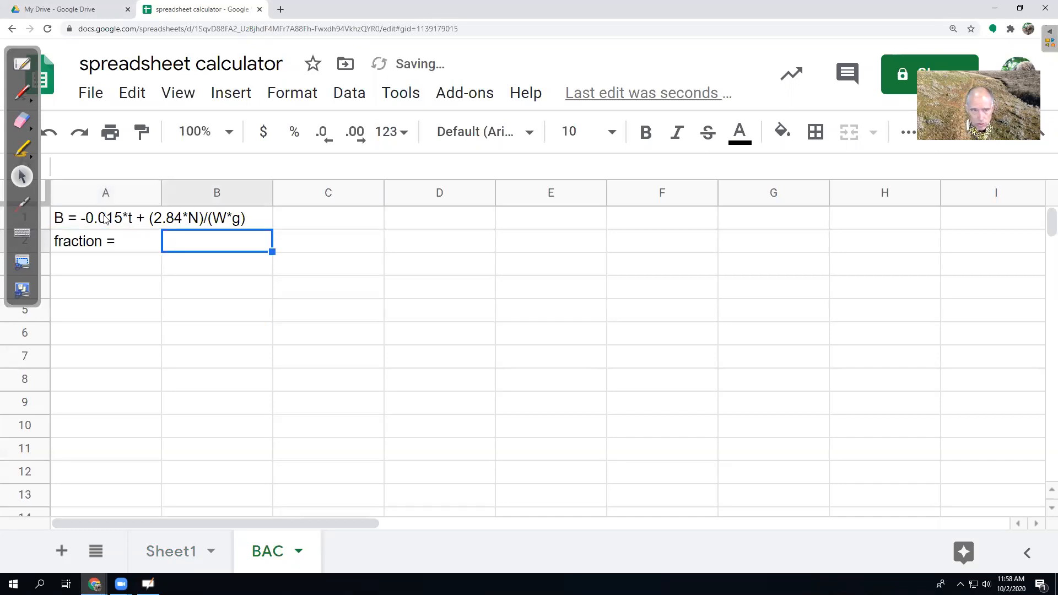
Calculate the fraction in cell B2 with the formula =(2.84*3)/(150*0.68).
type("=(")
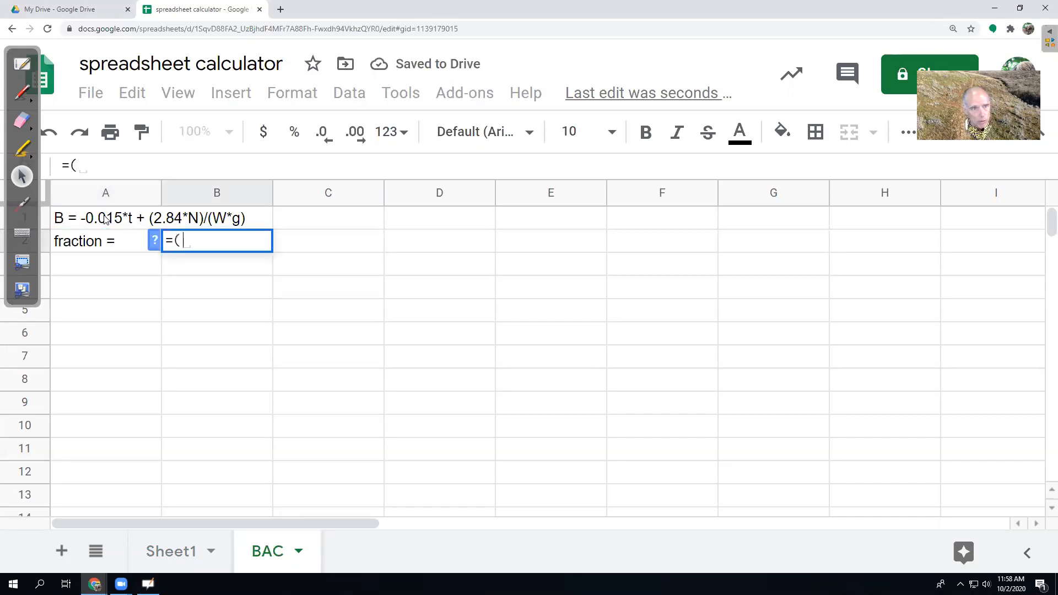
type("2.")
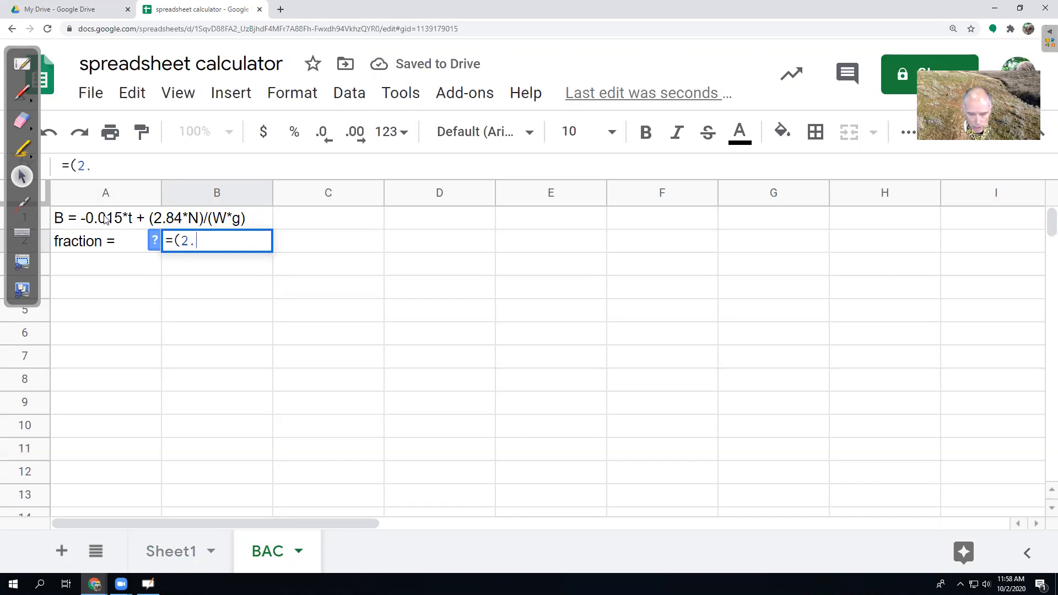
type("84")
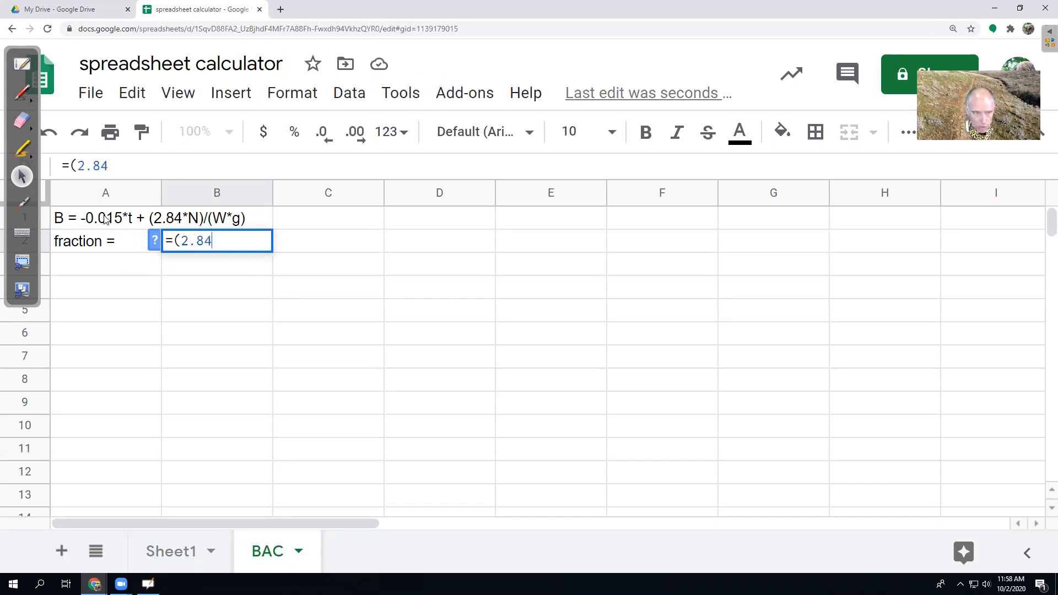
type("*3")
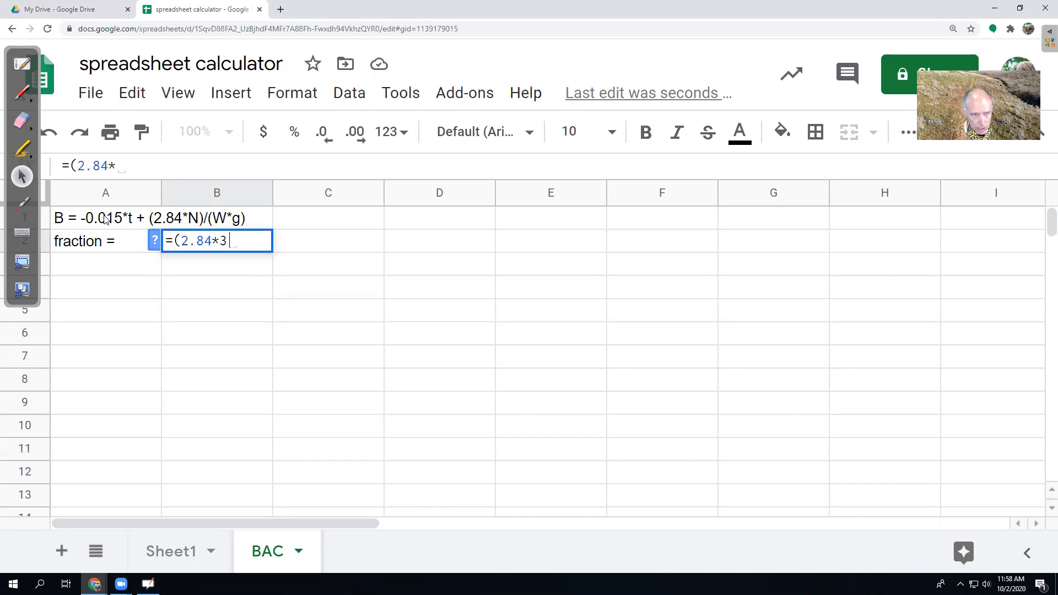
type(")")
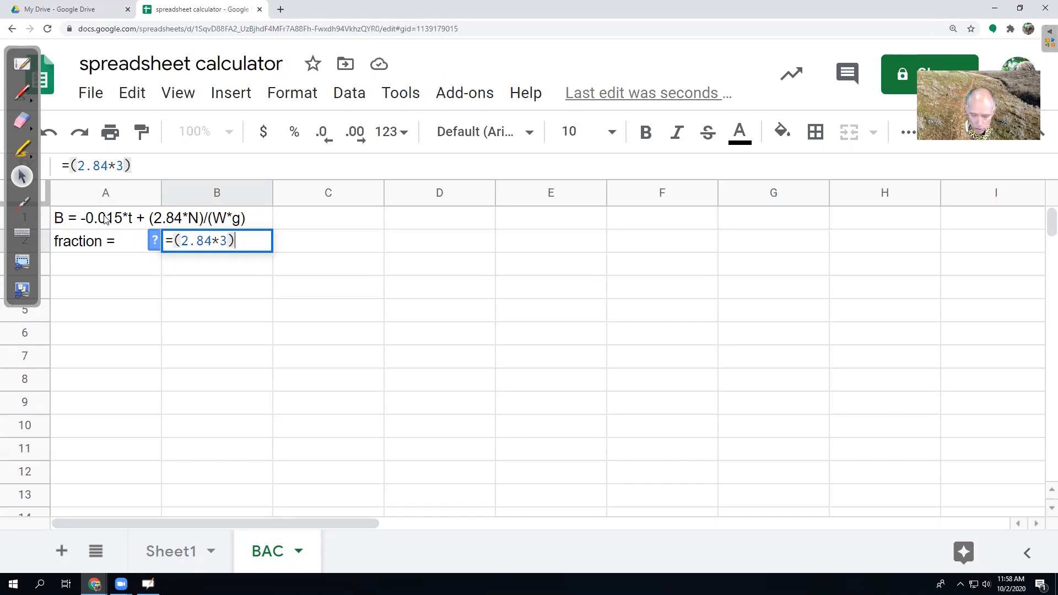
type("/(")
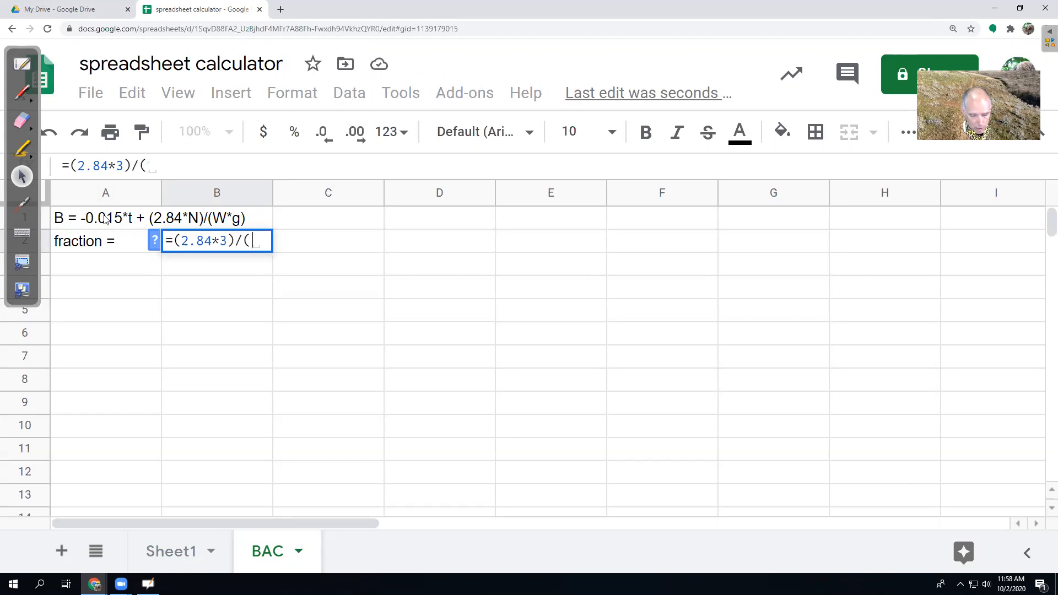
type("150*")
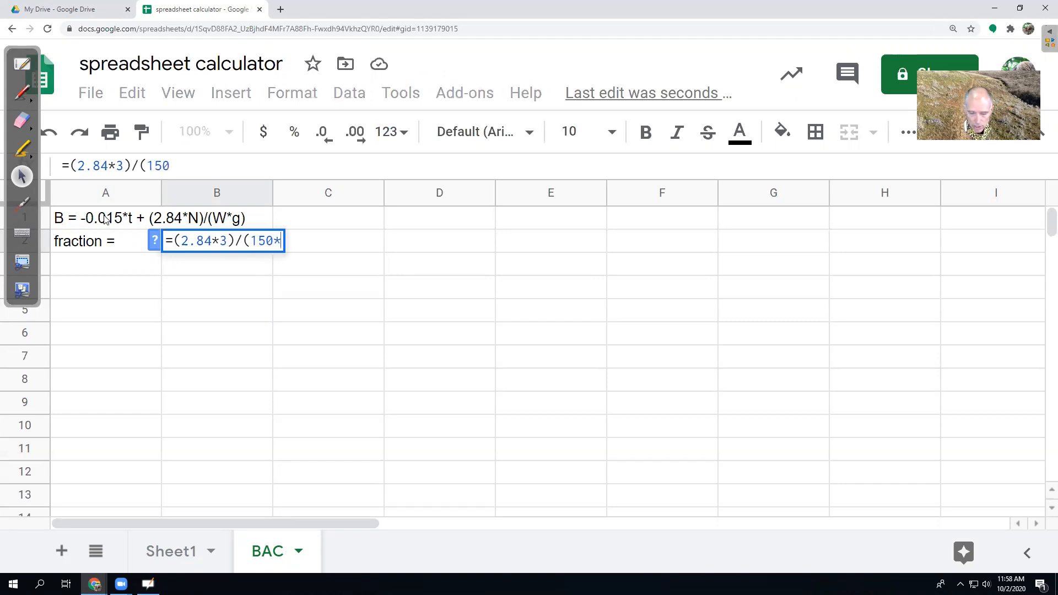
type("0.6")
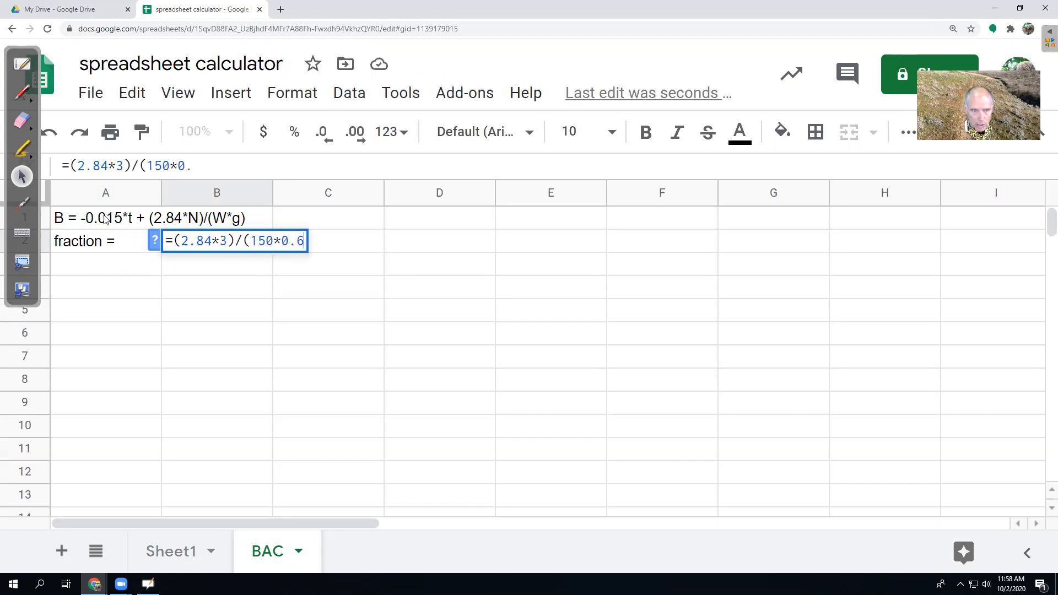
type("8)")
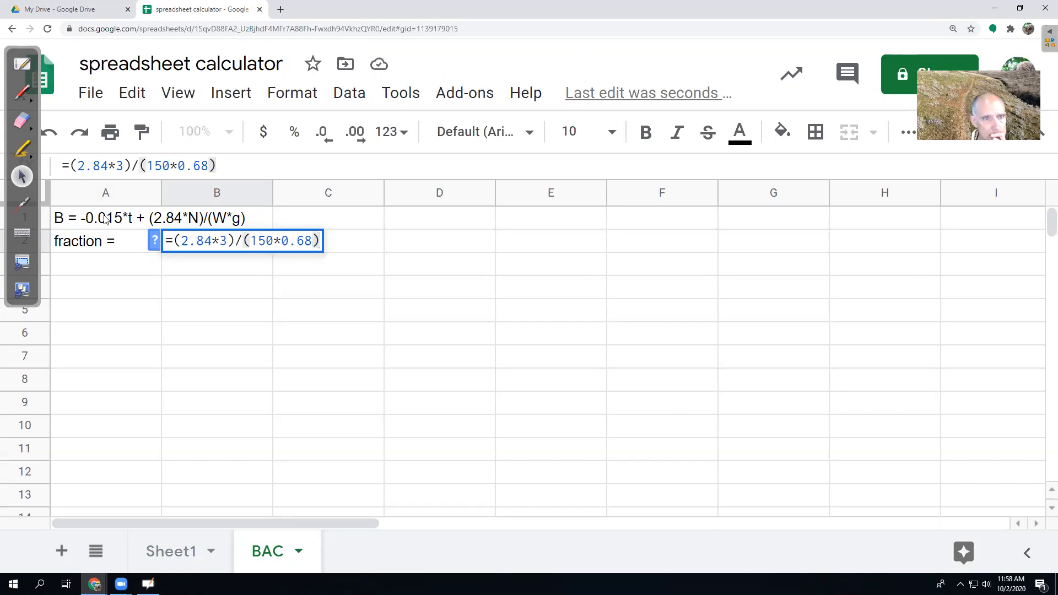
key("Return")
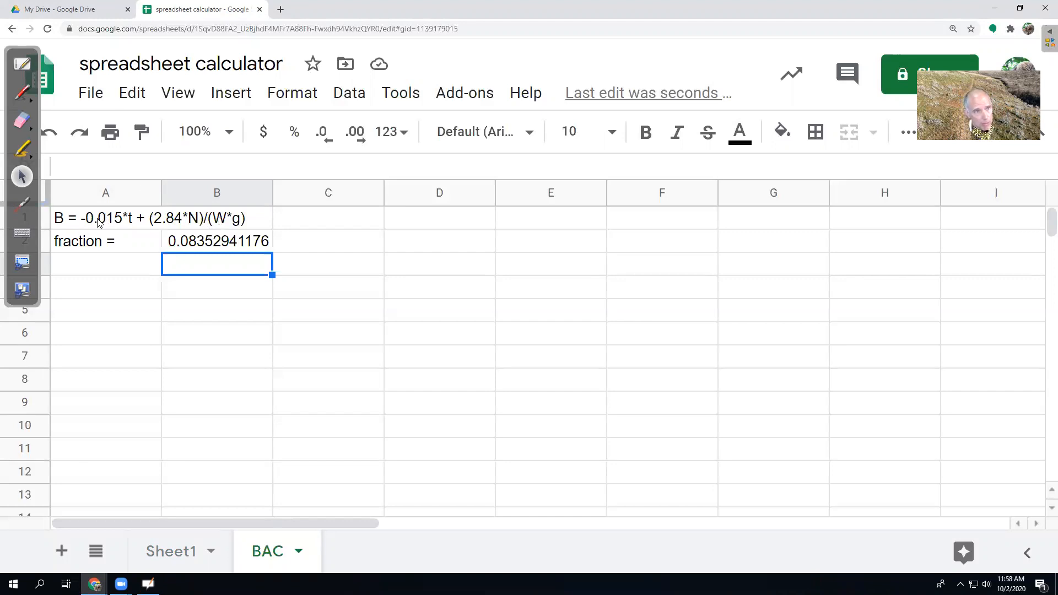
Enter the table headings hours in cell A4 and BAC in cell B4.
left_click(133, 223)
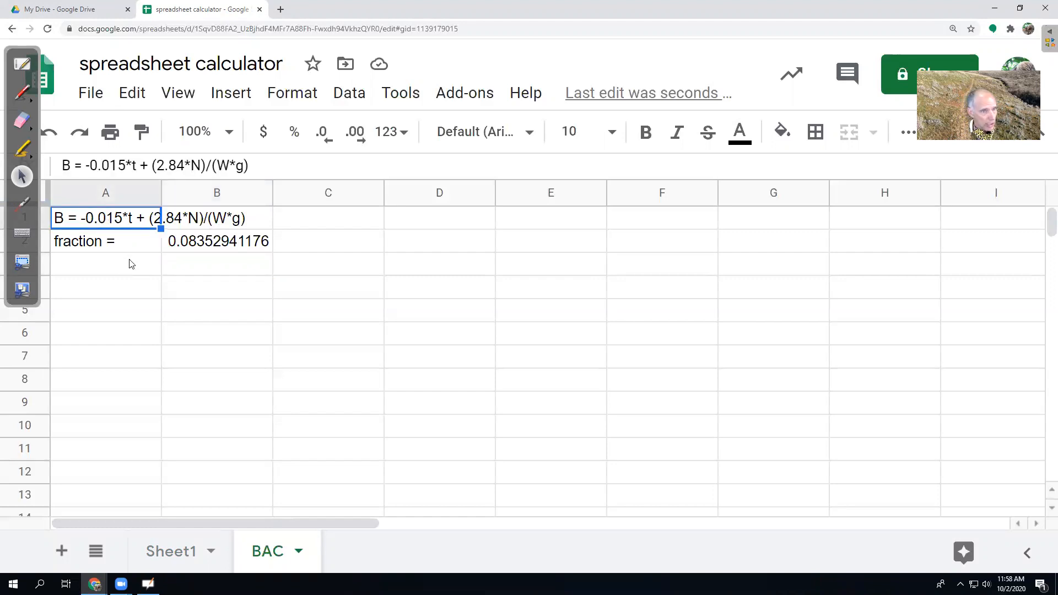
left_click(127, 284)
type("ti")
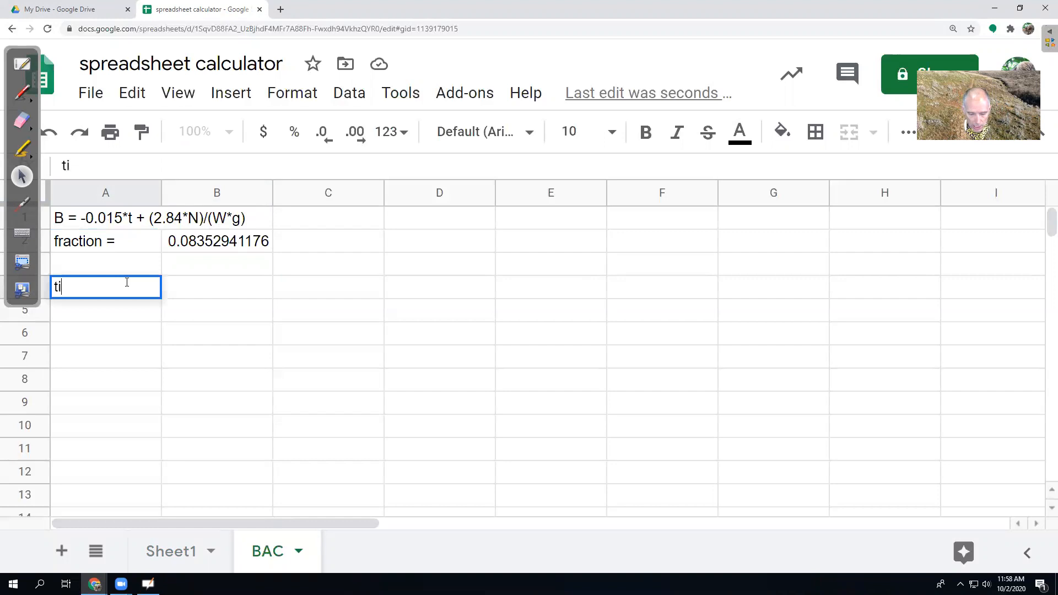
key("BackSpace")
key("BackSpace")
type("hours")
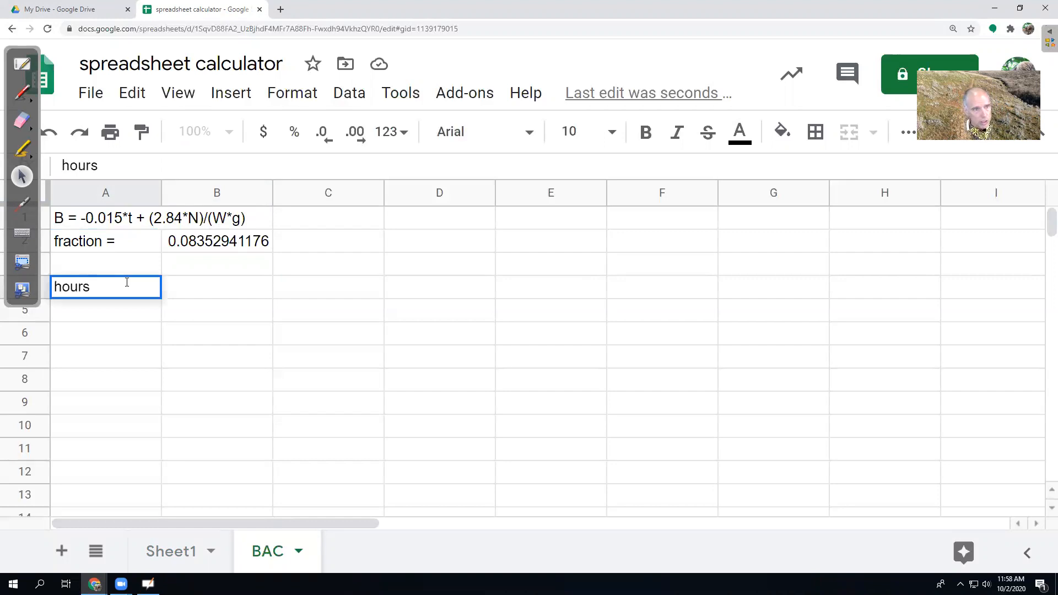
key("Tab")
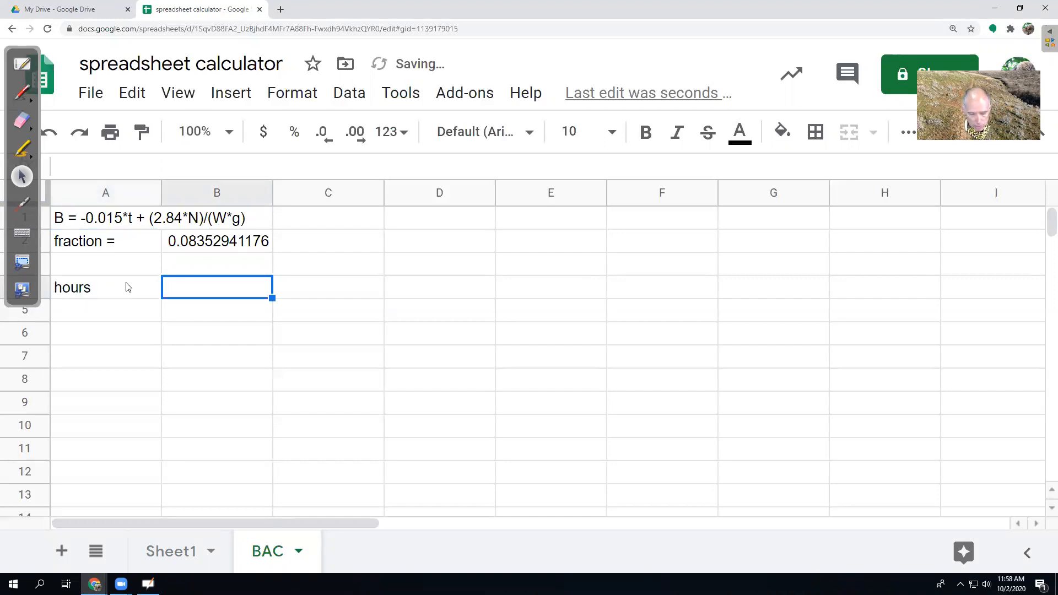
type("BAC")
key("Return")
Fill cells A5 to A8 under the hours heading with 0, 1, 2 and 3.
key("Left")
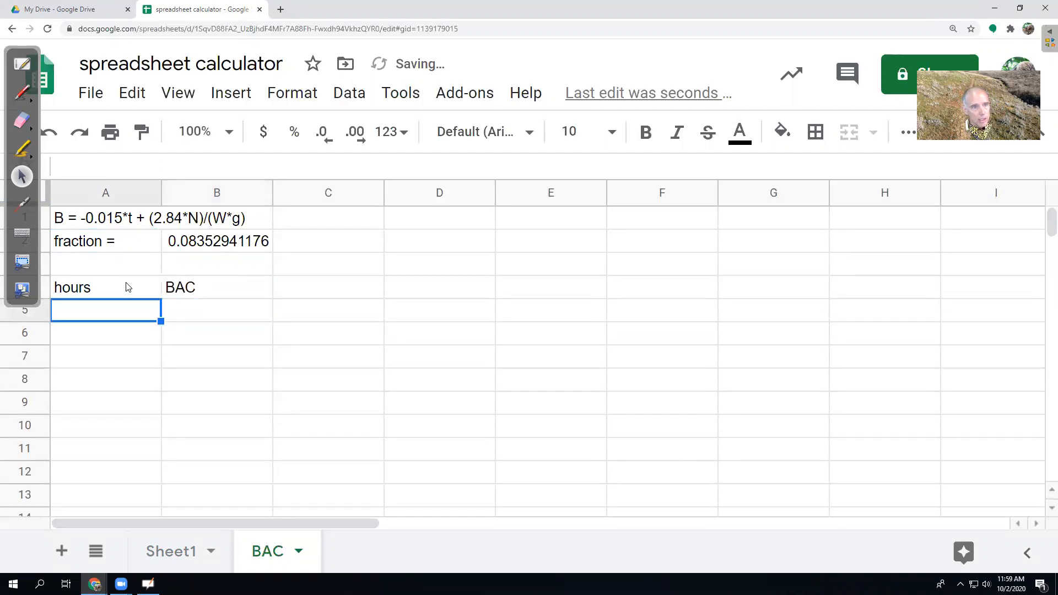
type("0")
key("Return")
type("1")
key("Return")
type("2")
key("Return")
type("3")
key("Return")
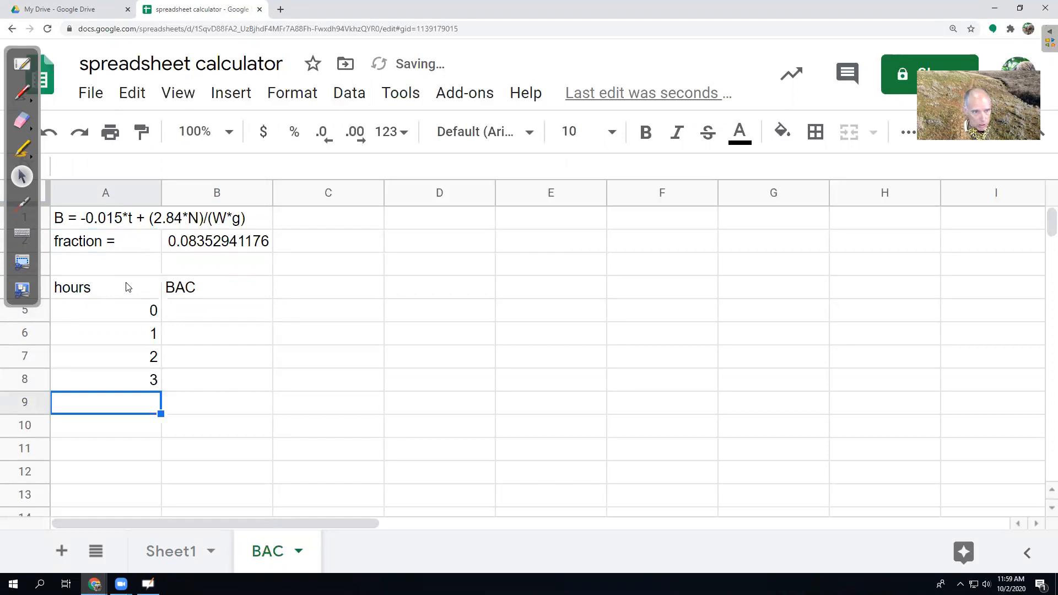
Enter the formula =-0.015*A5+0.0835 in cell B5 to compute the BAC for the first hour value.
key("Up")
key("Up")
key("Up")
key("Up")
key("Right")
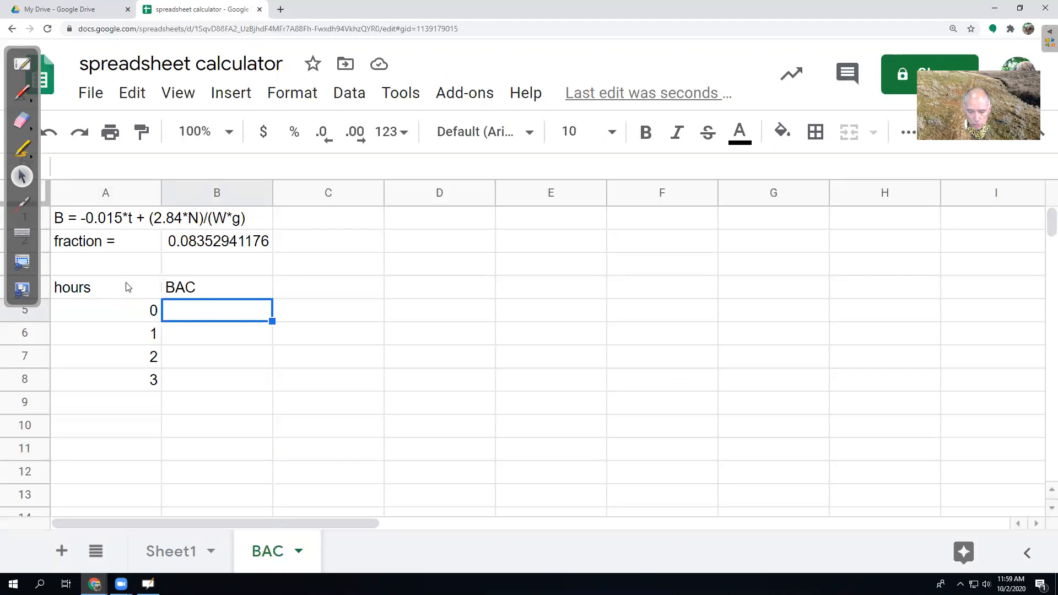
type("=")
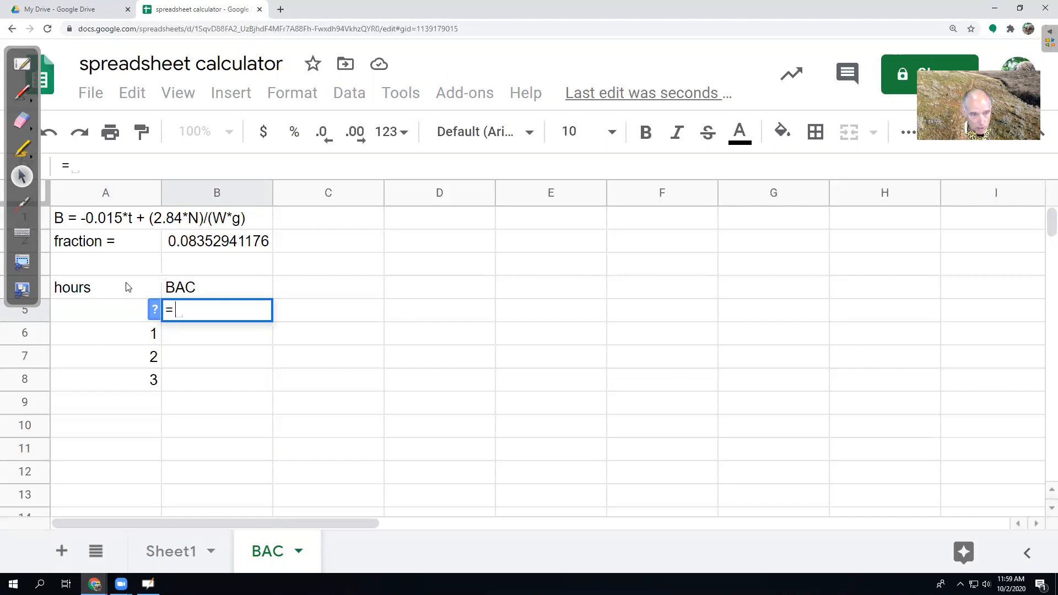
type("-0")
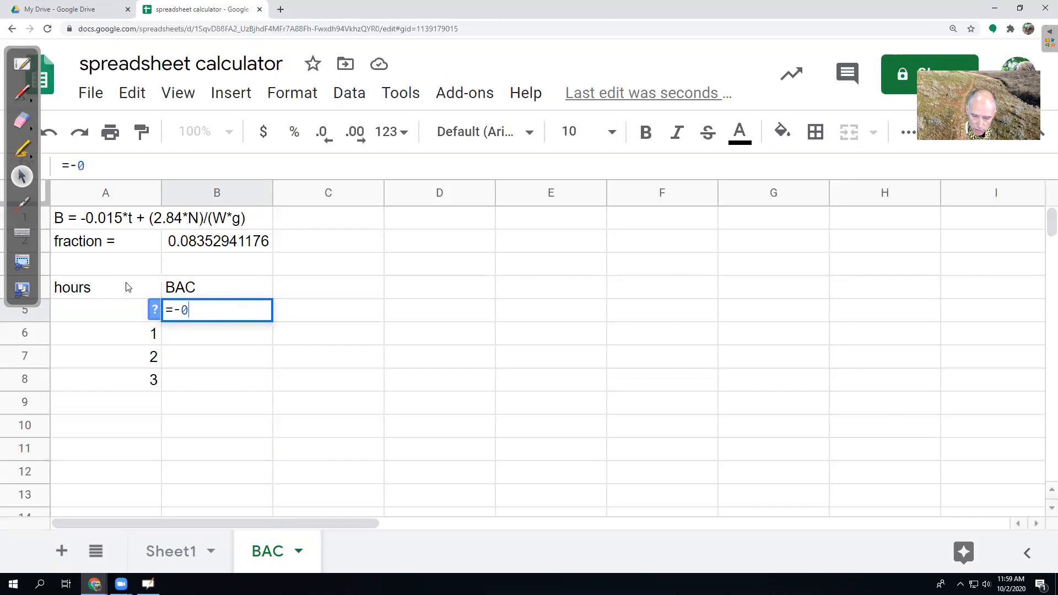
type(".015*")
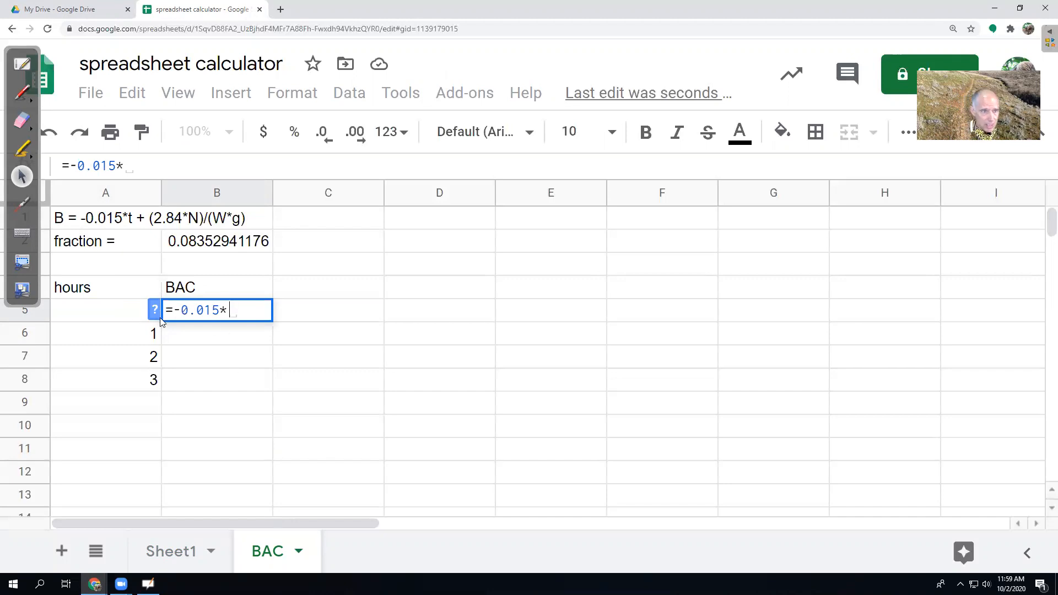
left_click(78, 313)
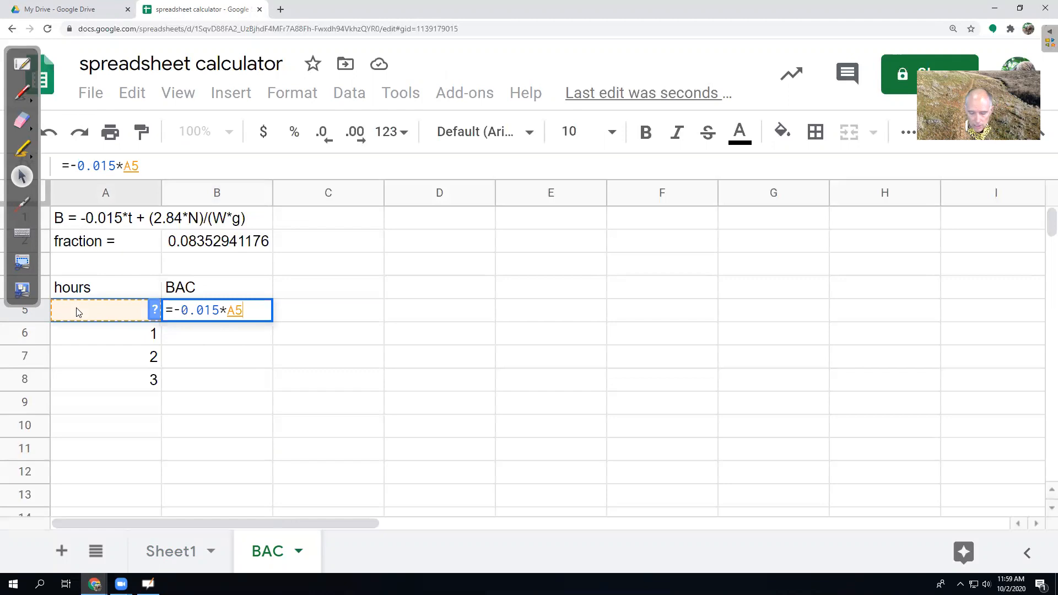
type("+")
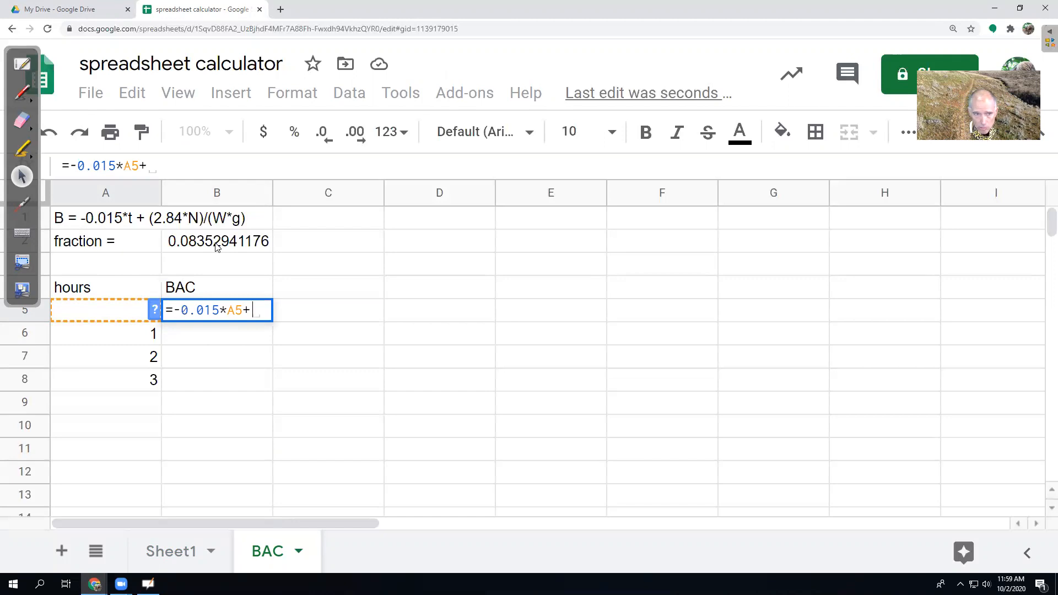
type("0.08")
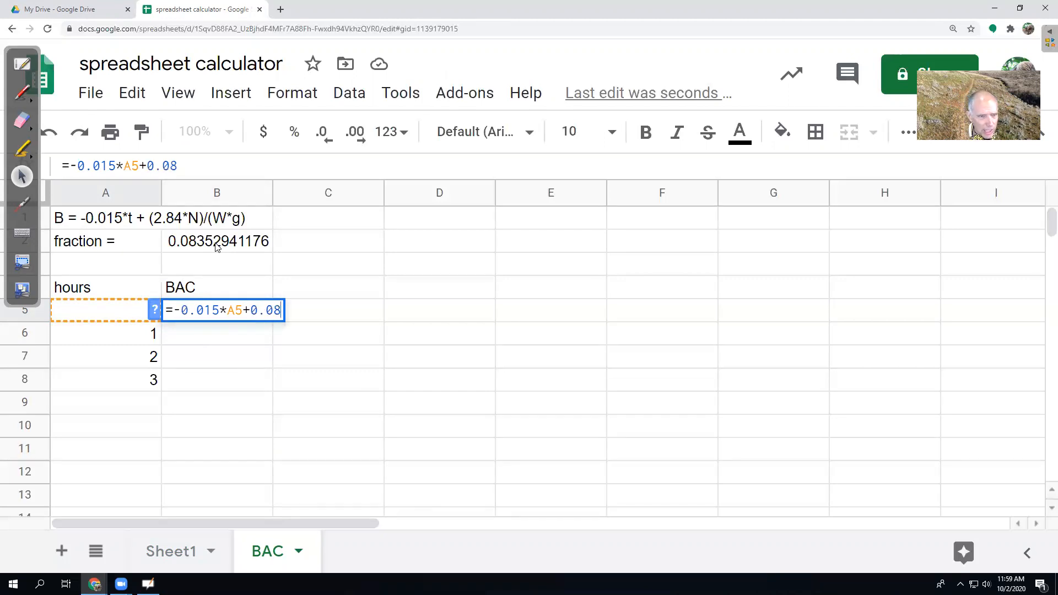
type("35")
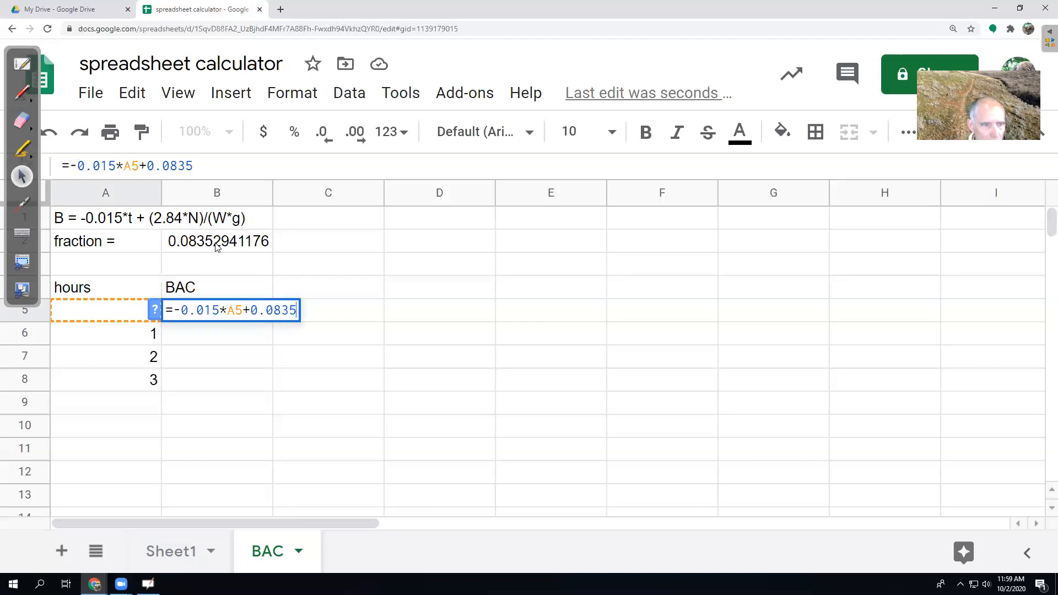
key("Return")
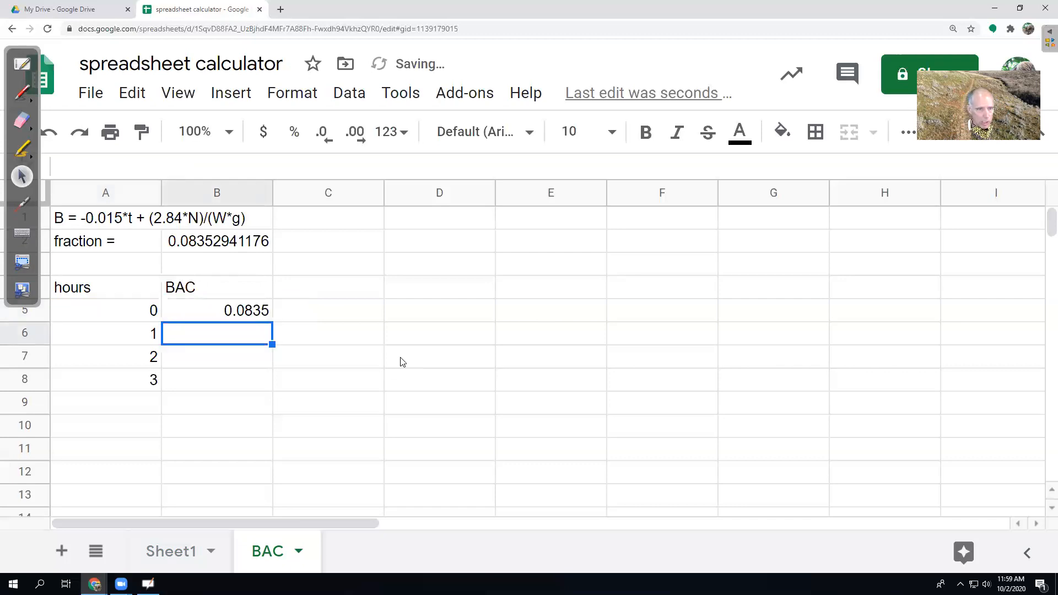
left_click(250, 312)
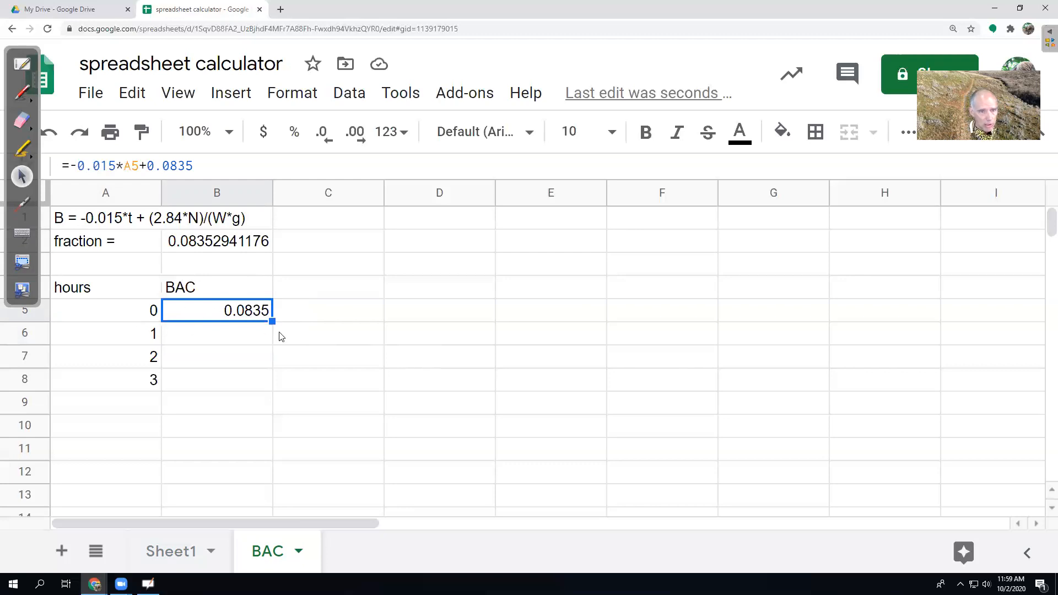
left_click_drag(273, 321, 260, 378)
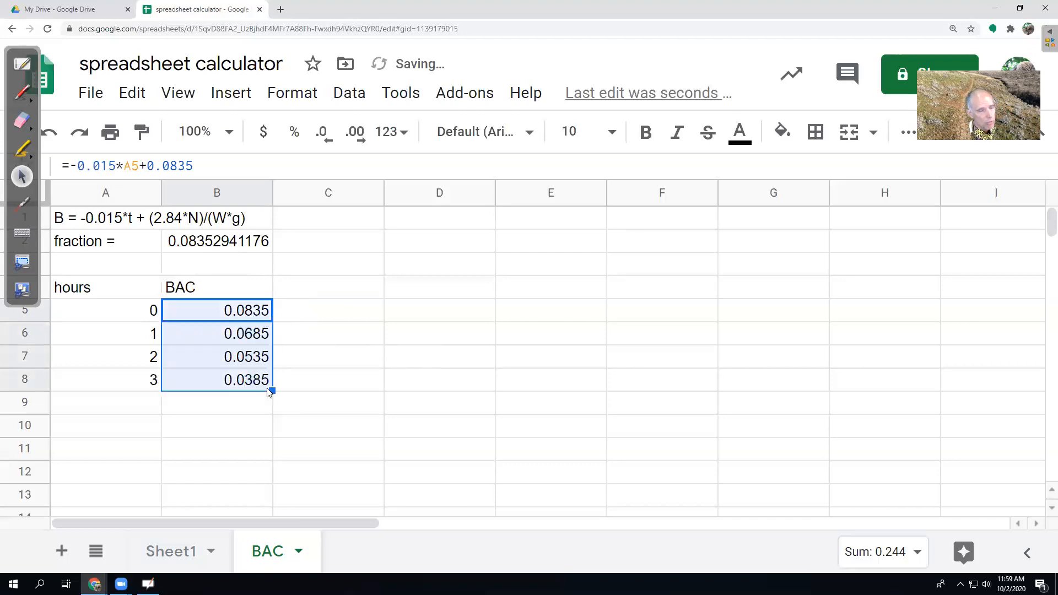
key("ctrl+z")
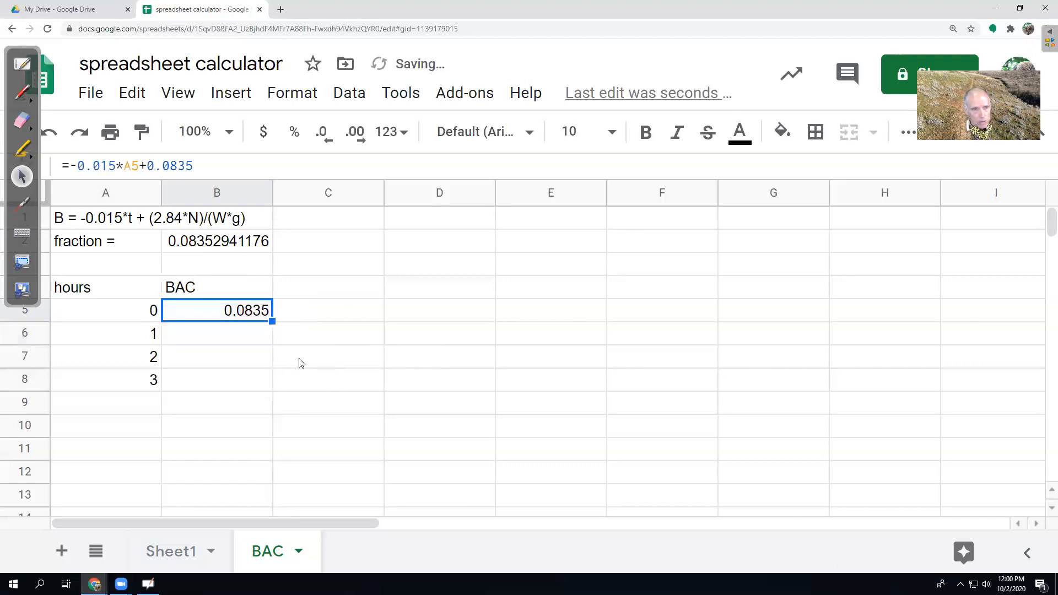
Copy the BAC formula from cell B5 down to B8 and check the copied formula in B6.
left_click(251, 341)
left_click(256, 315)
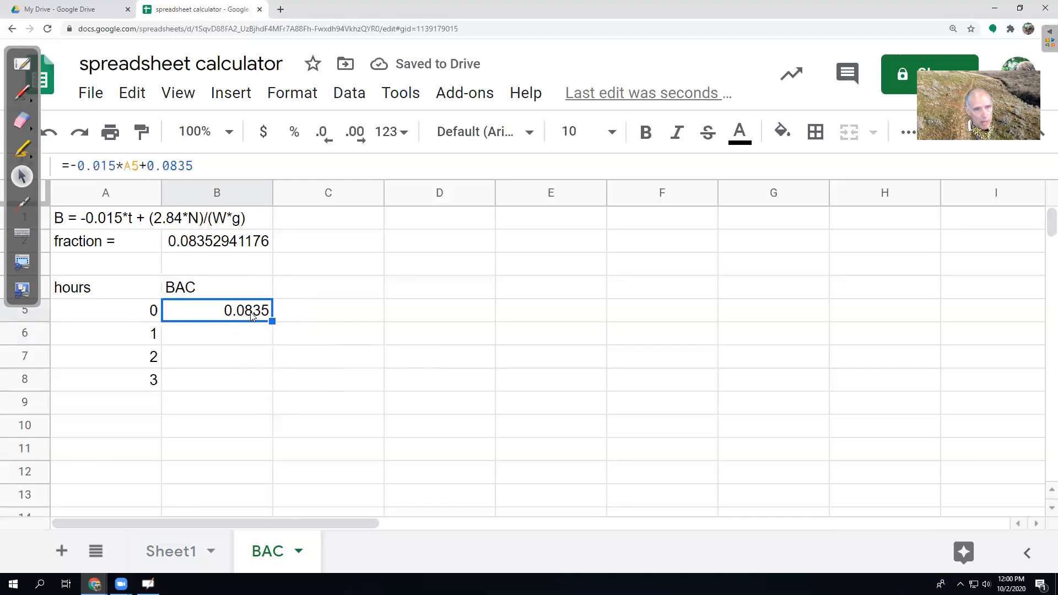
left_click_drag(272, 319, 264, 380)
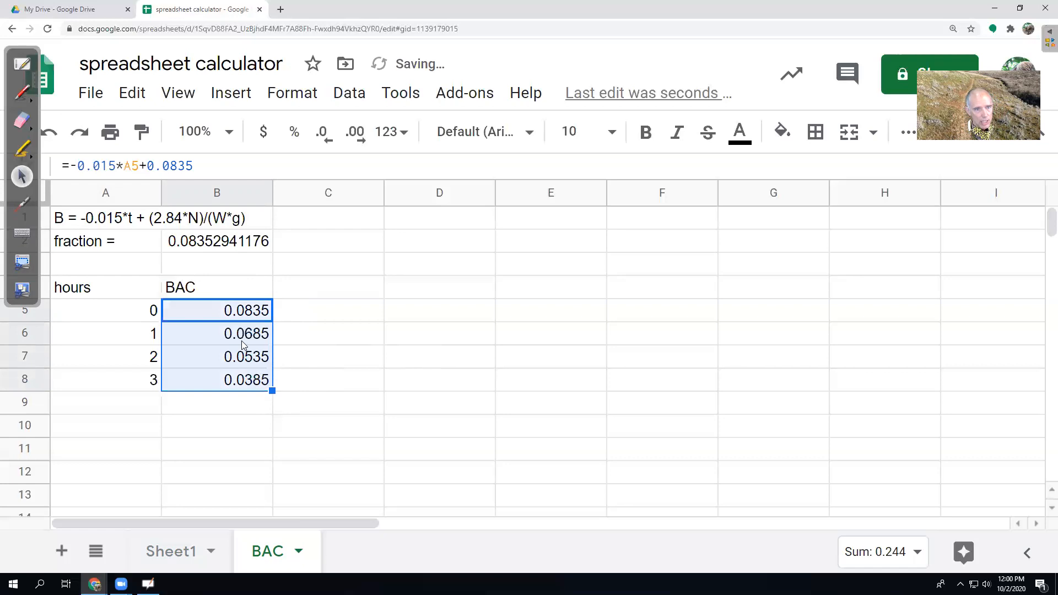
left_click(256, 337)
double_click(255, 337)
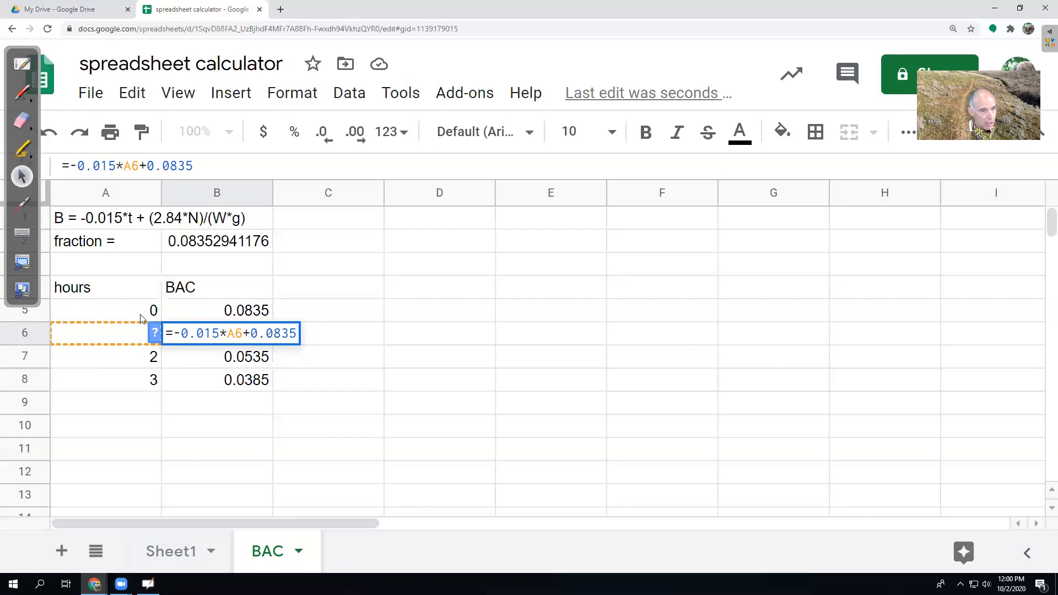
left_click(312, 307)
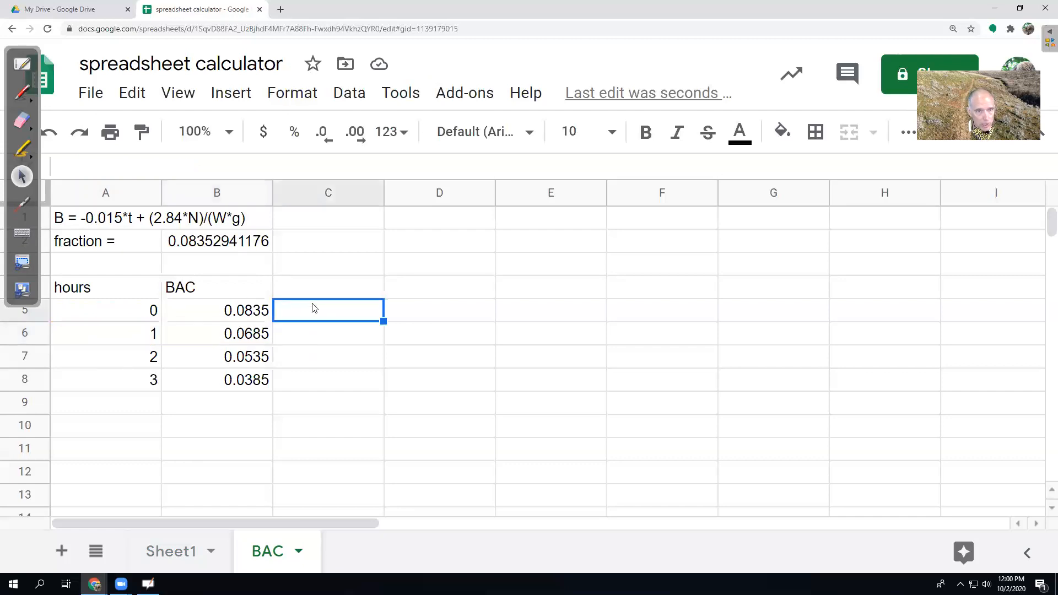
Start a second BAC formula in cell C5 as =-0.015*A5+B2, referencing the fraction cell instead of a typed constant.
left_click(249, 244)
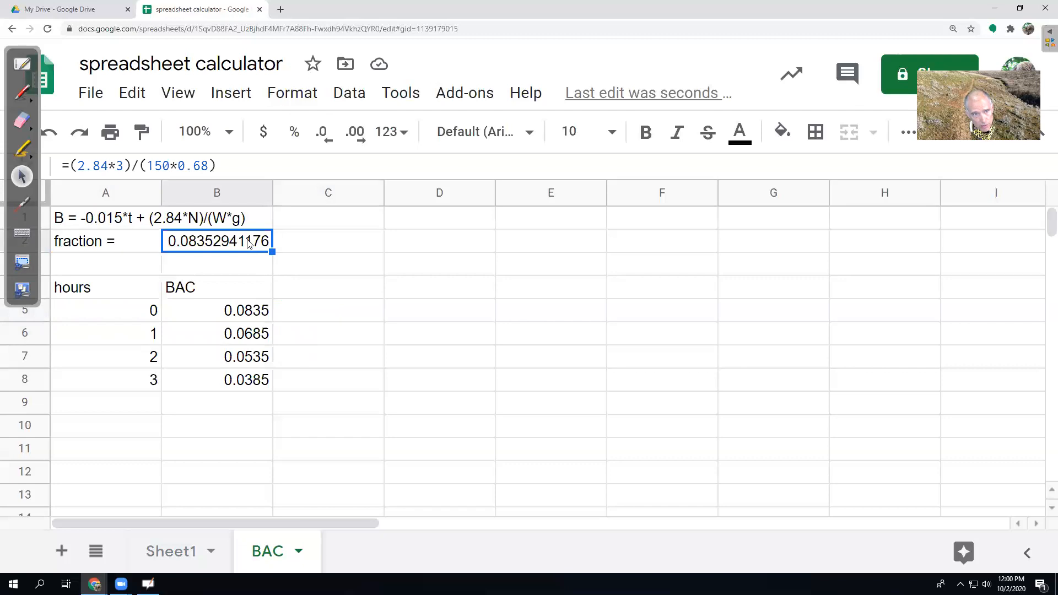
left_click(318, 320)
type("=")
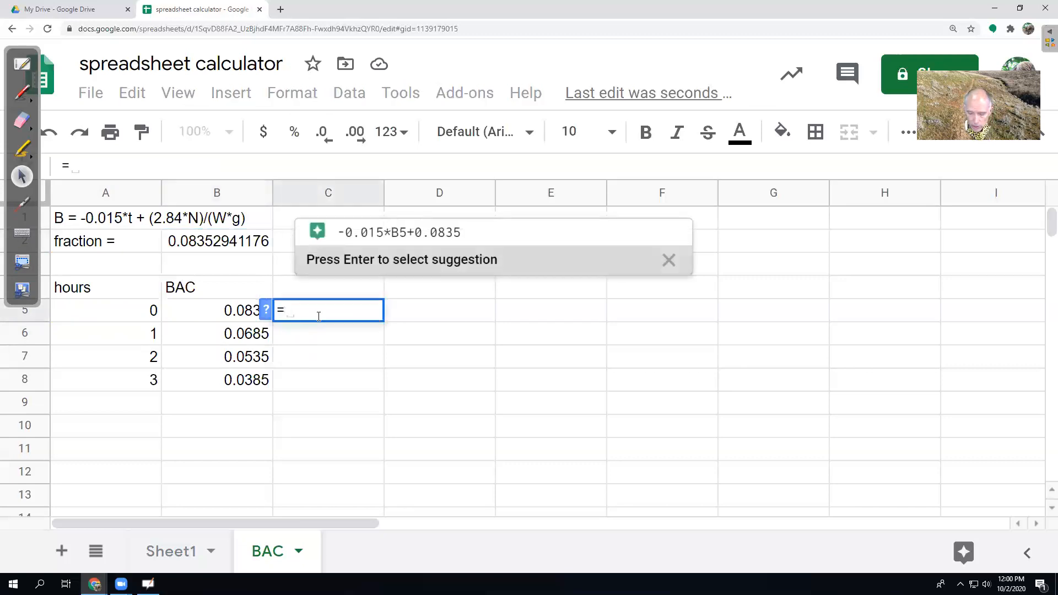
type("-0.")
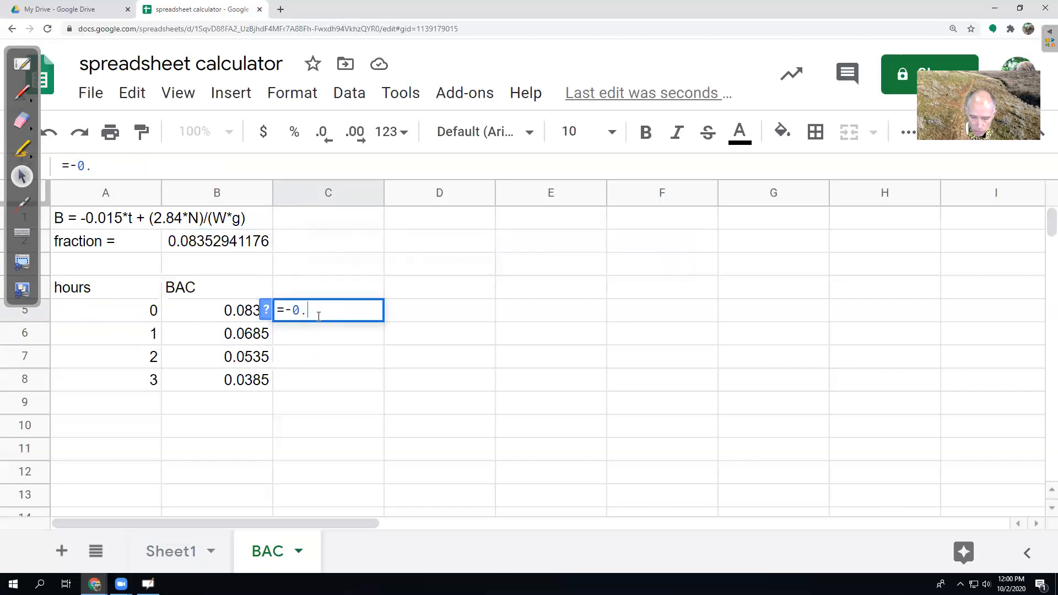
type("015*")
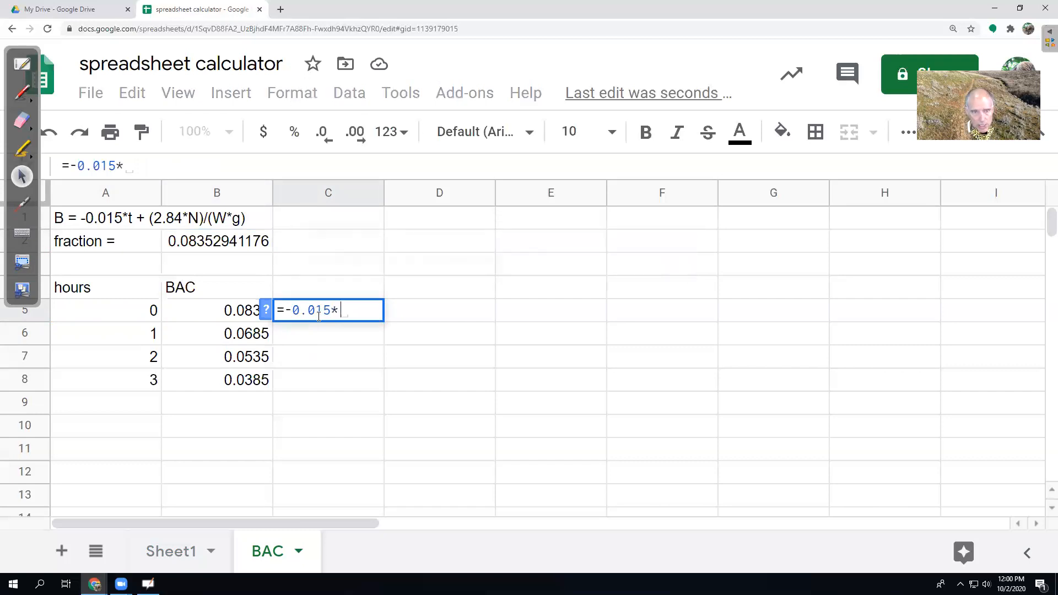
left_click(94, 320)
type("+")
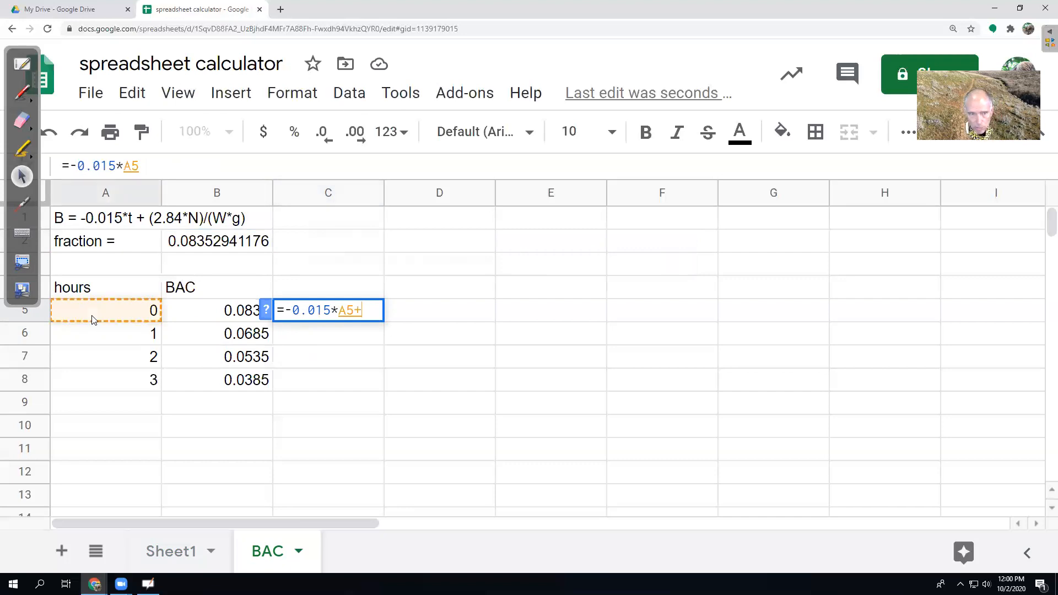
left_click(188, 243)
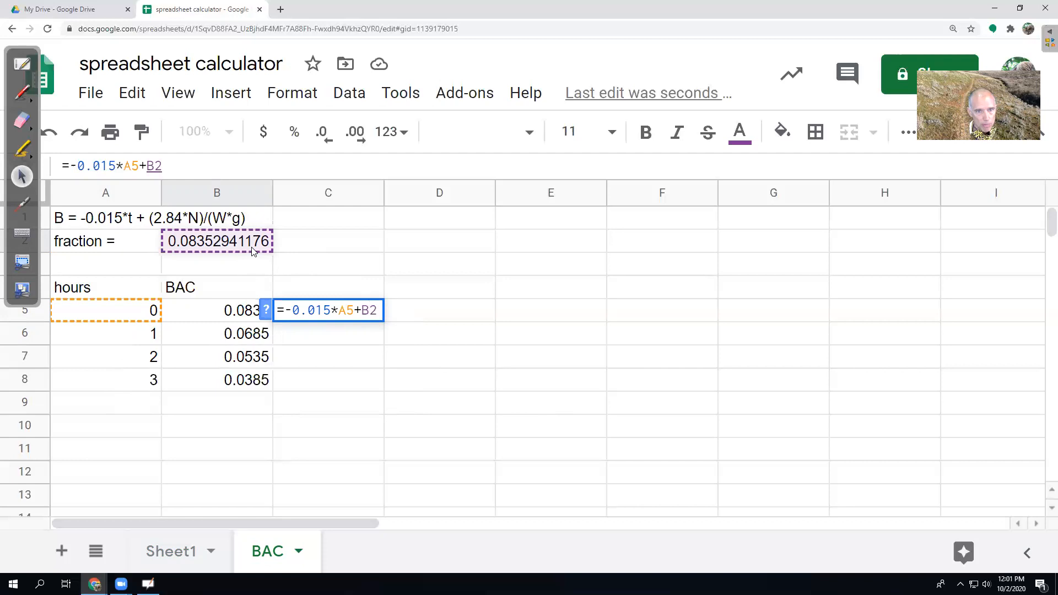
Make the fraction reference absolute so the formula in C5 reads =-0.015*A5+$B$2, and enter it.
type("$")
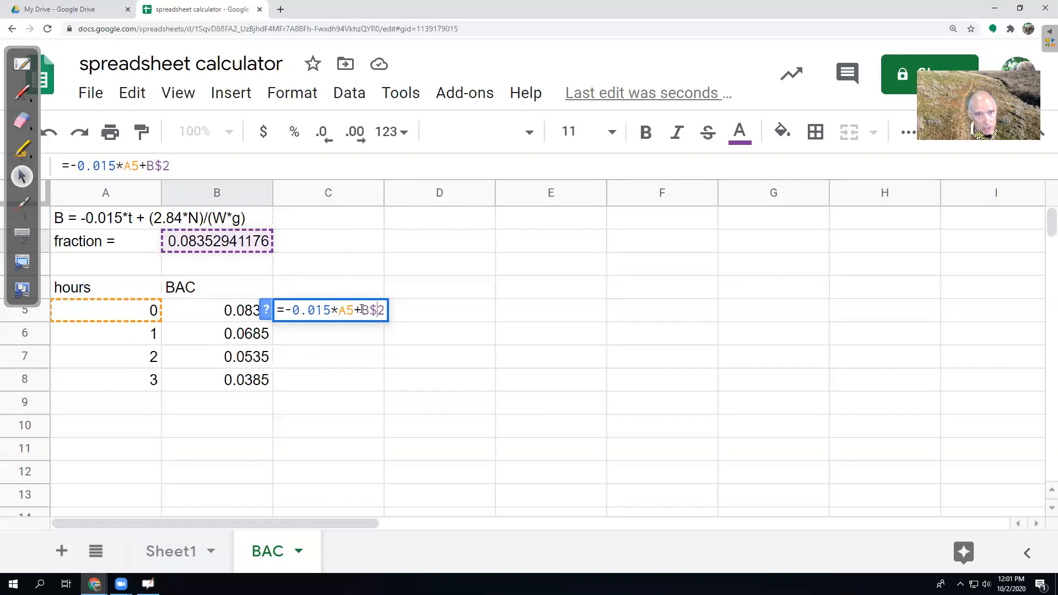
type("$")
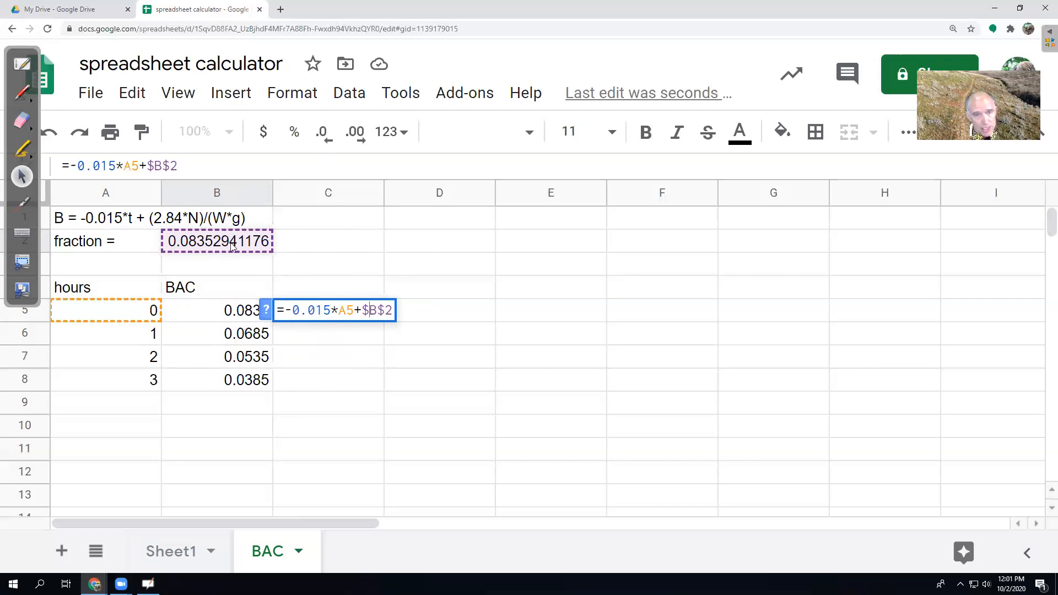
key("Left")
key("Left")
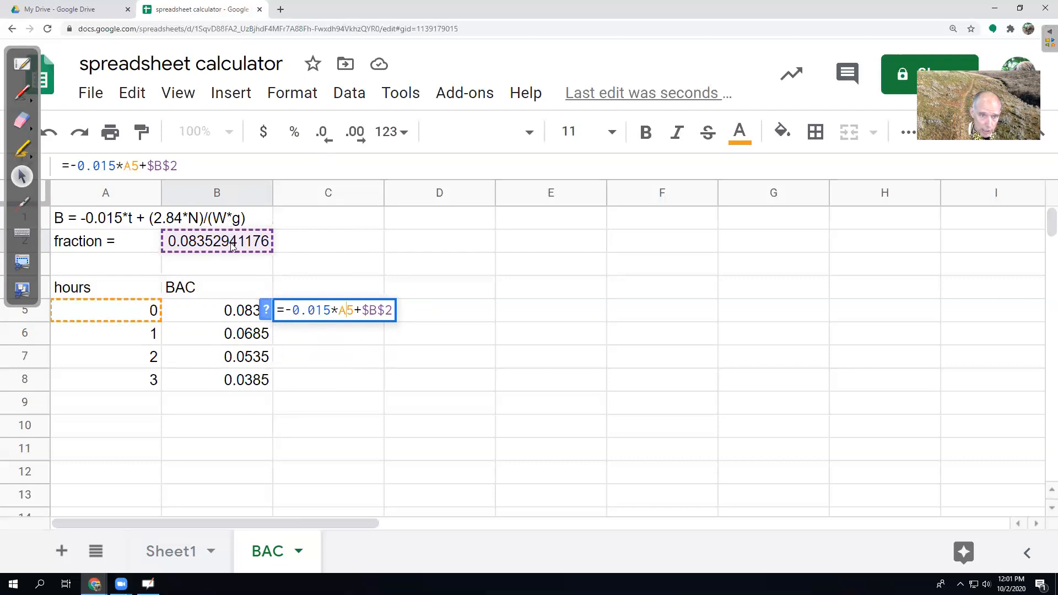
key("End")
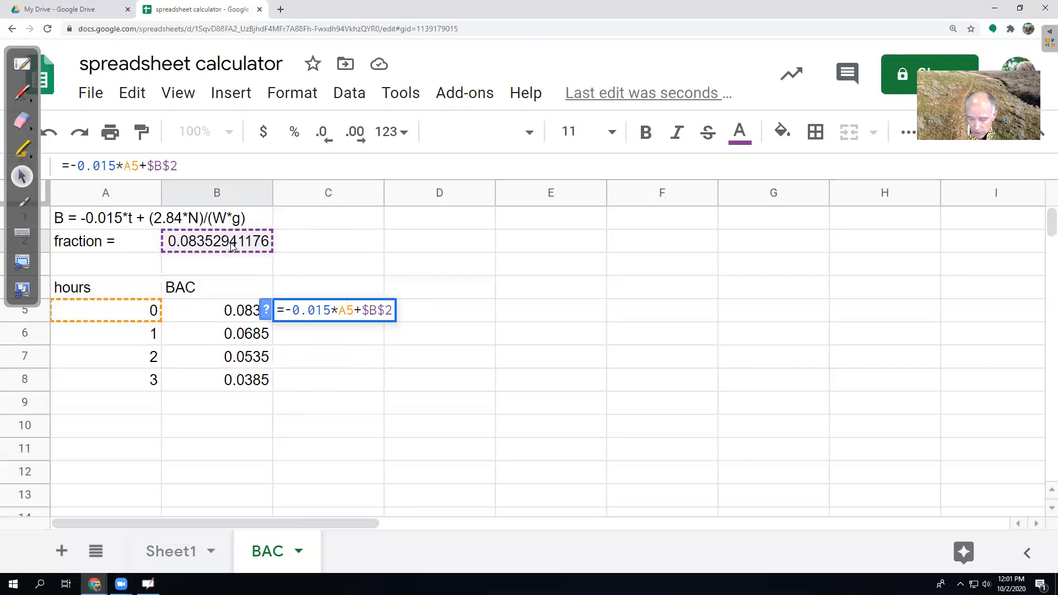
key("Return")
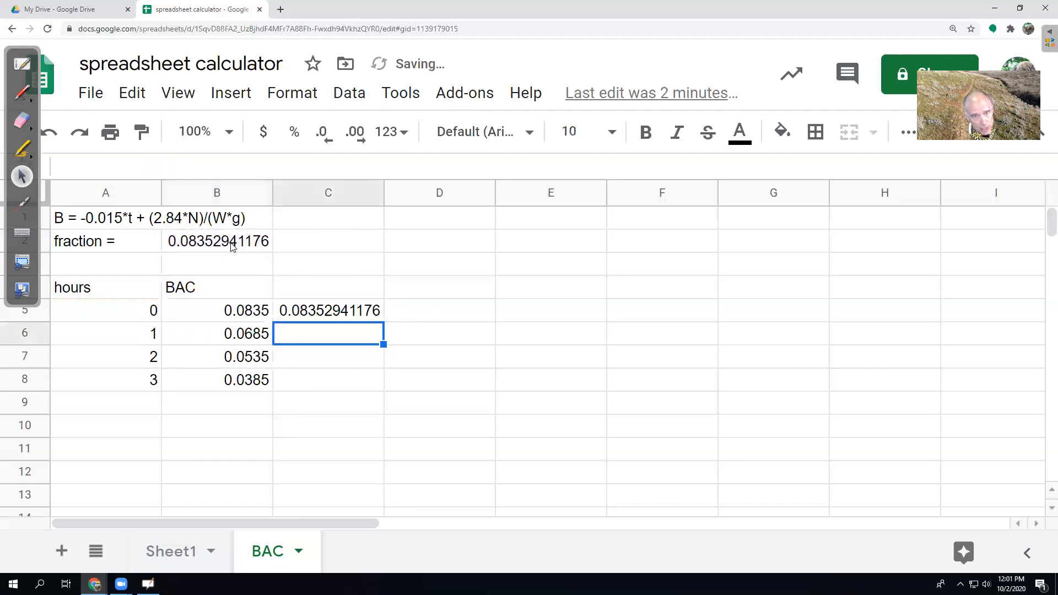
Copy the formula from cell C5 down to C8 and reduce these cells to four decimal places.
key("Up")
left_click_drag(384, 321, 380, 381)
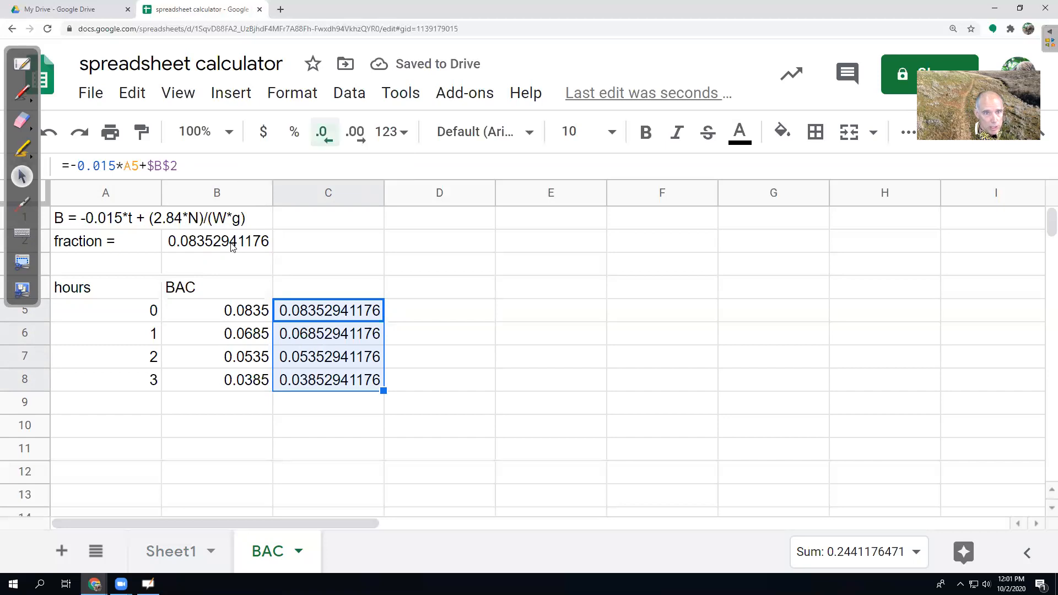
left_click(322, 133)
left_click(324, 132)
left_click(324, 133)
left_click(324, 132)
left_click(324, 133)
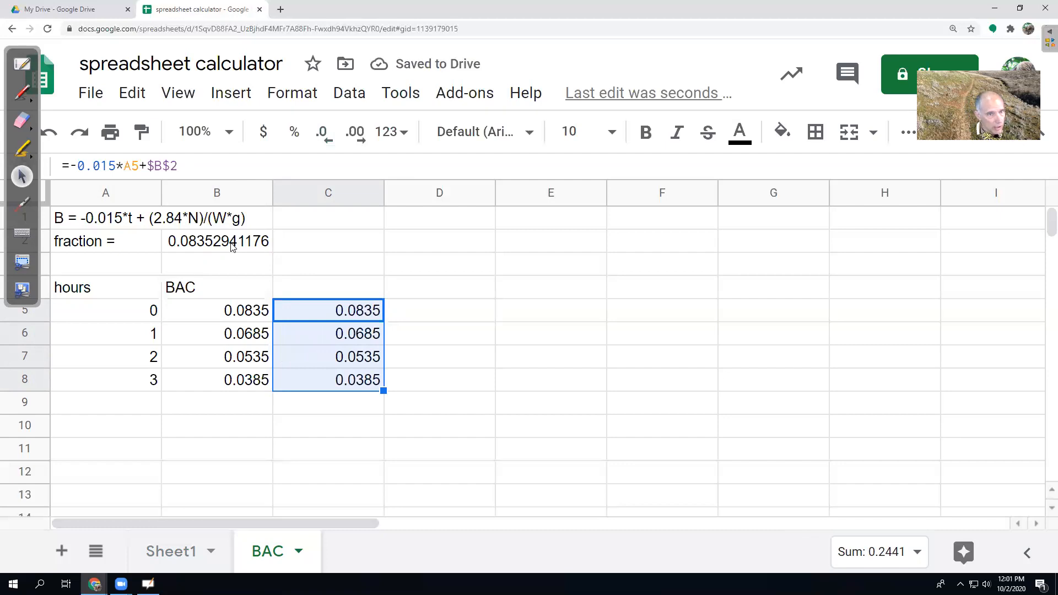
Review the hours in A5 to A8, the fraction formula in B2 and the absolute reference in C5's formula.
key("Left")
key("Left")
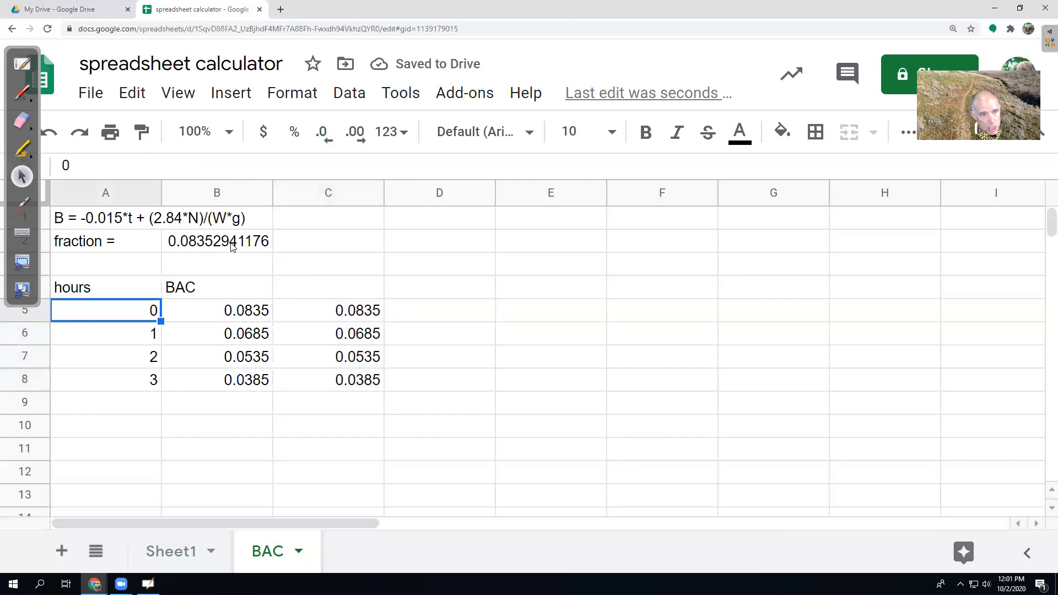
key("Down")
key("Down")
key("Down")
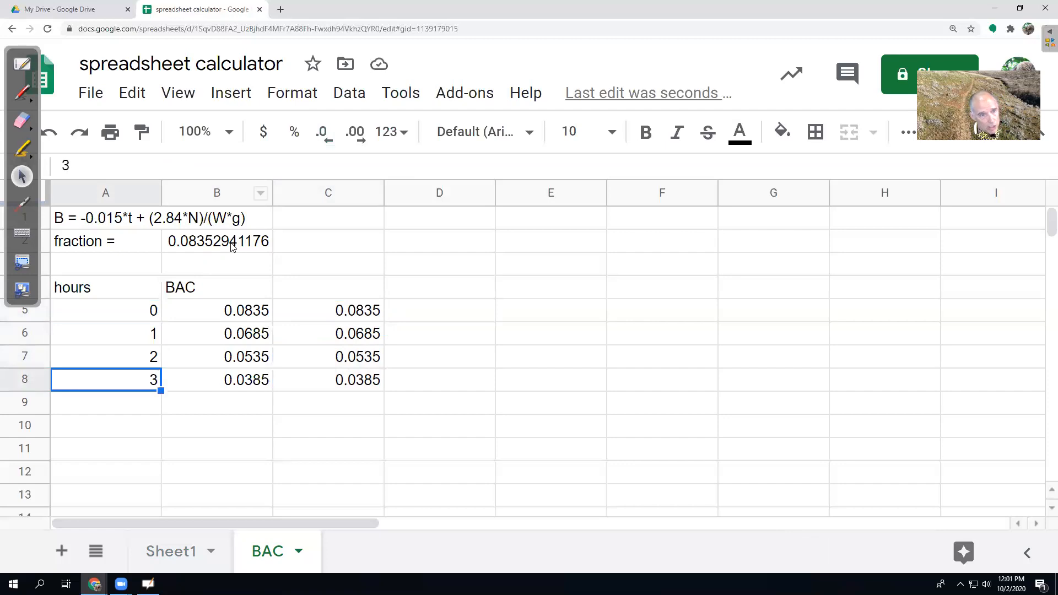
left_click(231, 247)
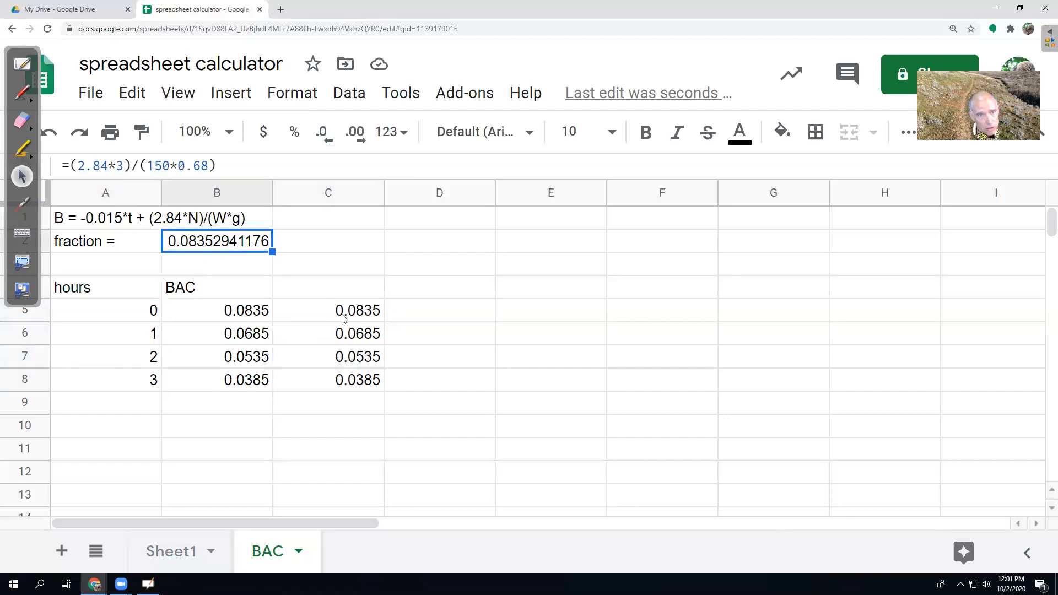
double_click(374, 302)
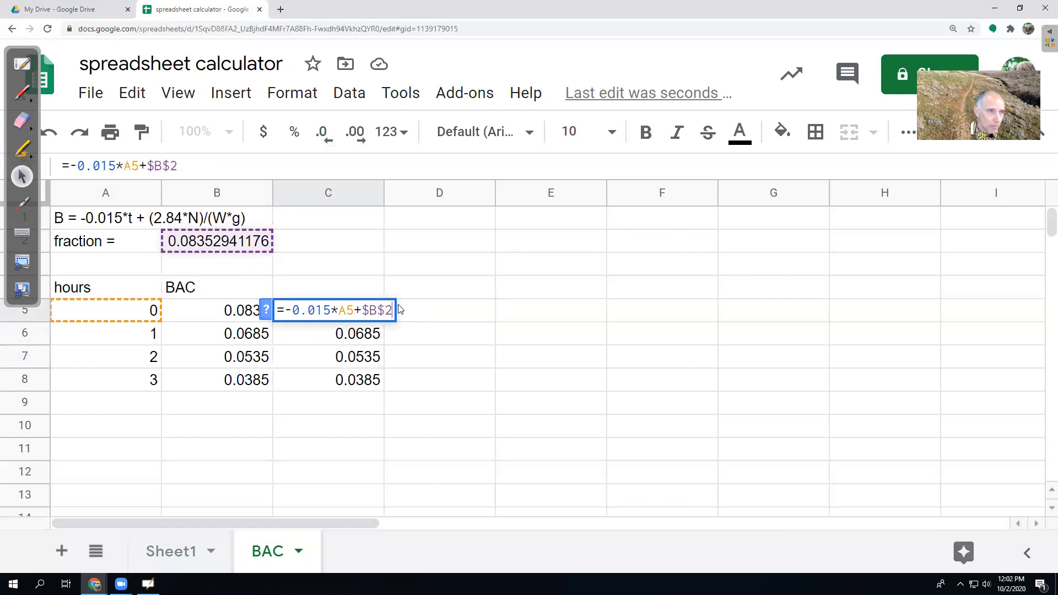
left_click(445, 290)
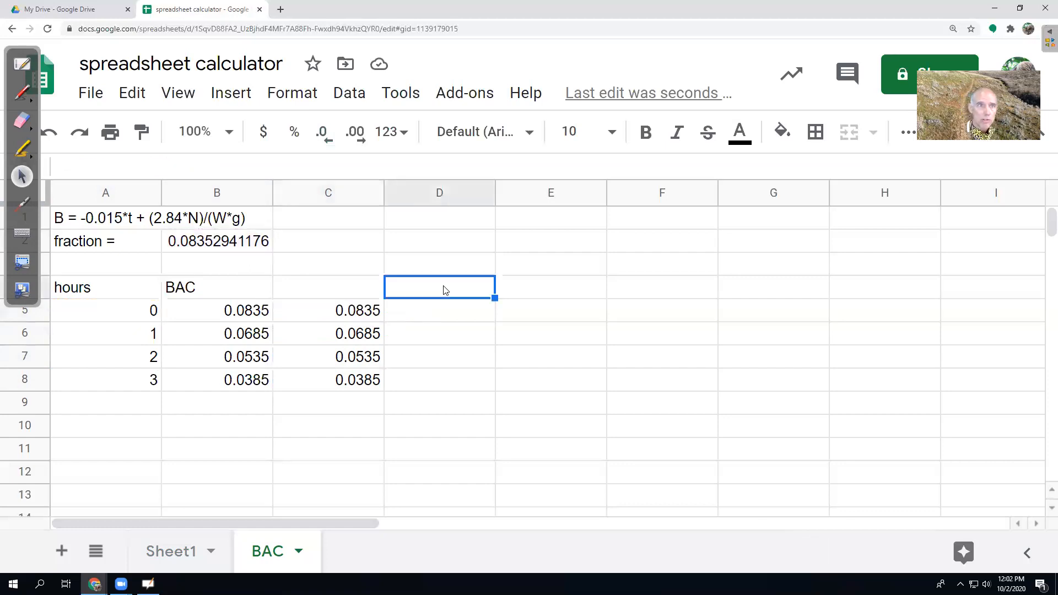